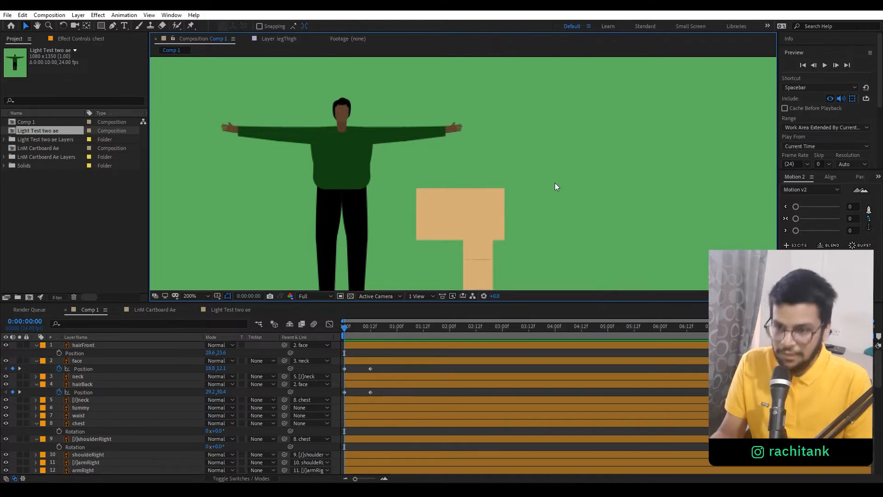
drag(556, 193, 581, 180)
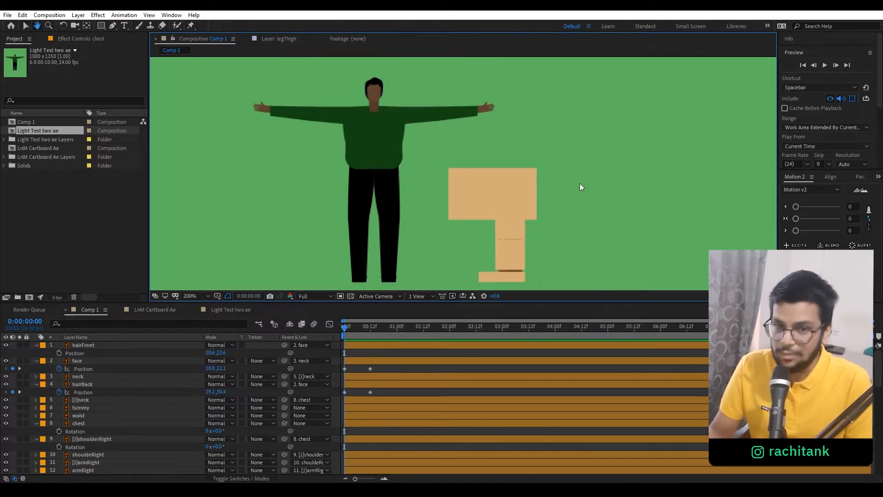
click(616, 211)
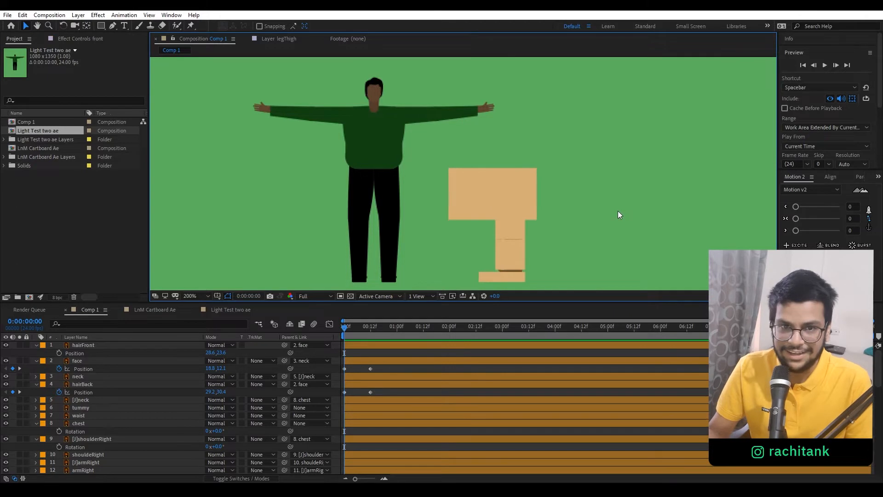
scroll(461, 194, up, 1)
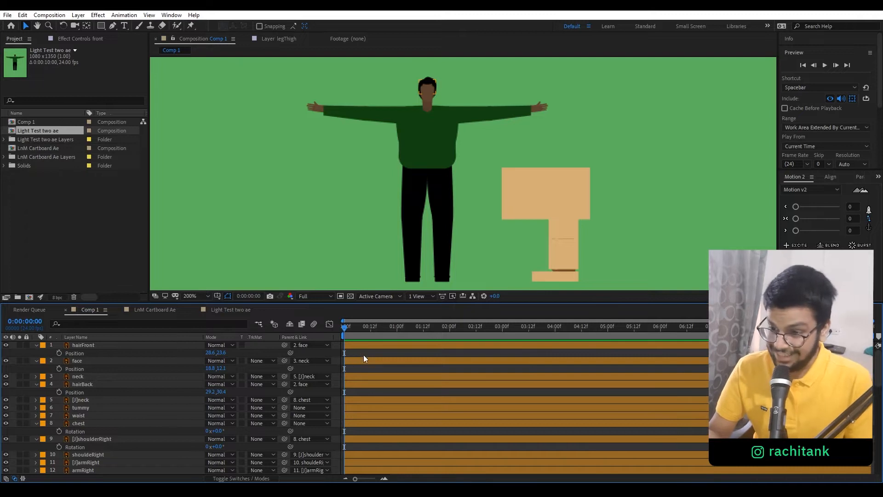
- Assign a pale aqua label colour to the right arm layers, from [J]shoulderRight through pinkyRight
click(109, 345)
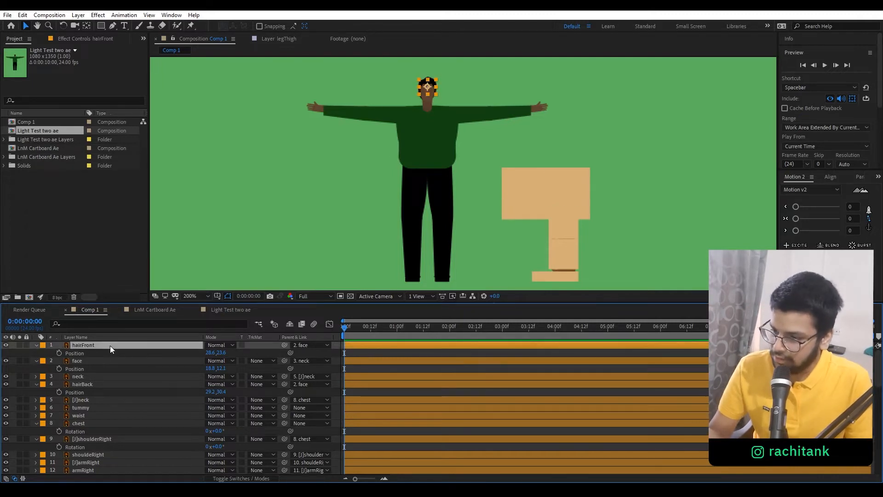
click(105, 438)
scroll(103, 424, down, 3)
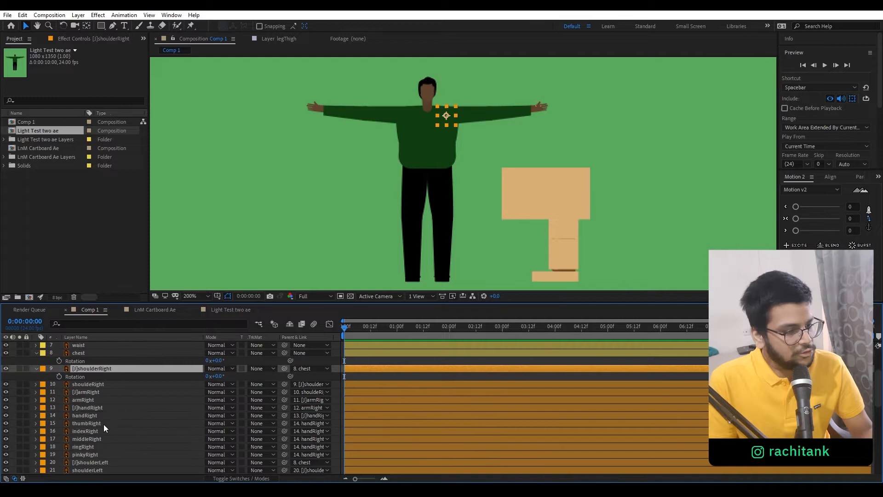
shift+click(104, 454)
click(43, 446)
click(69, 314)
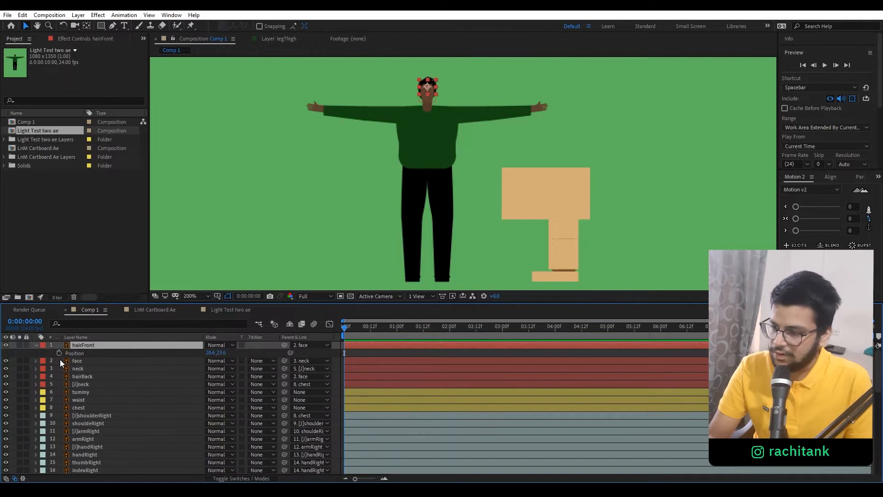
- Enable Position keyframing on the hairFront and waist layers at the first frame
click(59, 353)
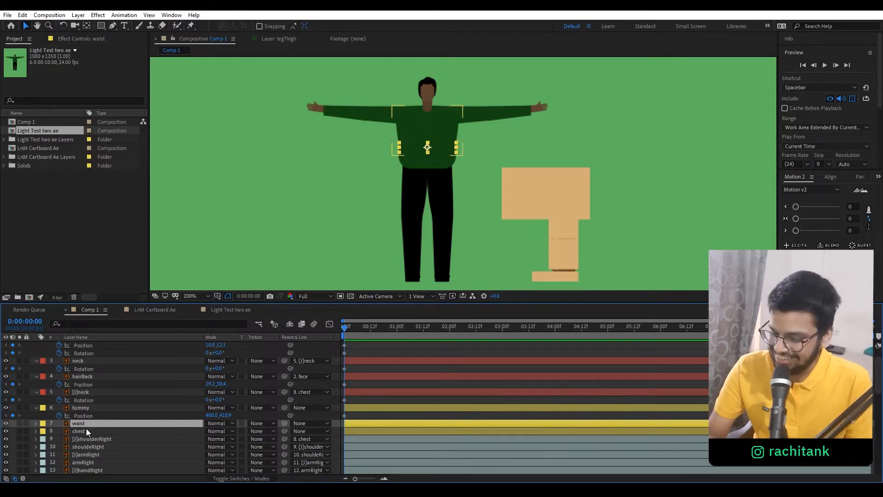
key(p)
click(60, 431)
scroll(108, 436, down, 1)
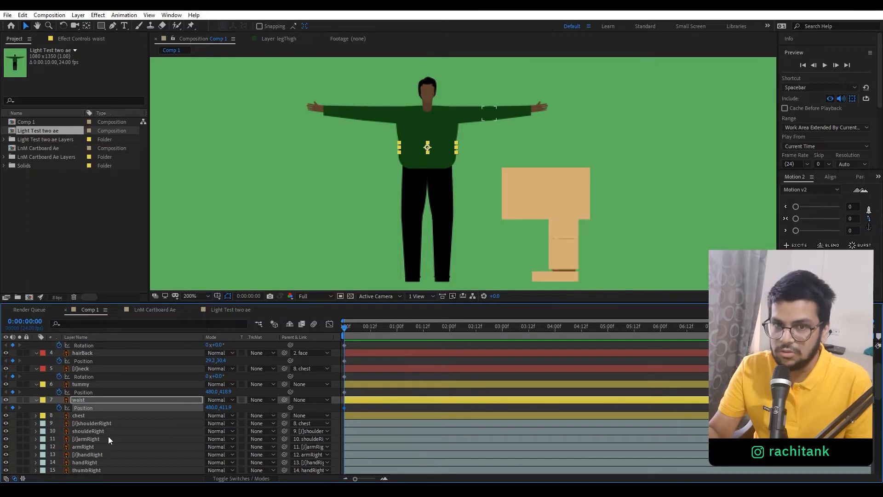
- Set the Rotation of the legThigh 2 layer to 135° at the first frame
click(572, 230)
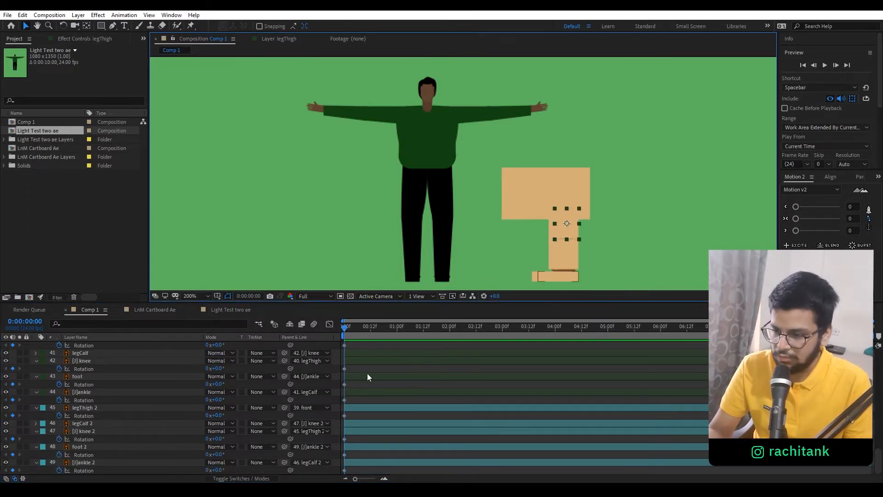
scroll(375, 390, up, 4)
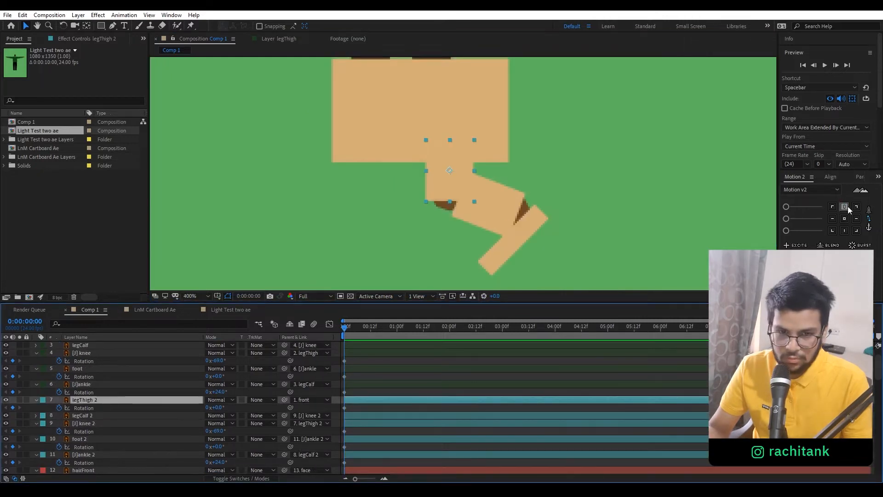
click(217, 407)
text(135)
key(Return)
click(220, 423)
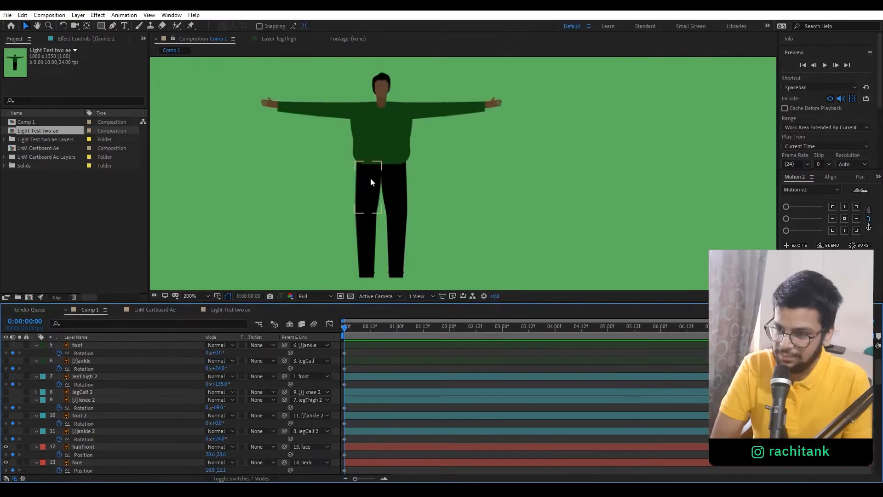
- Move the anchor point of the character's thighLeft layer to its top centre
click(371, 183)
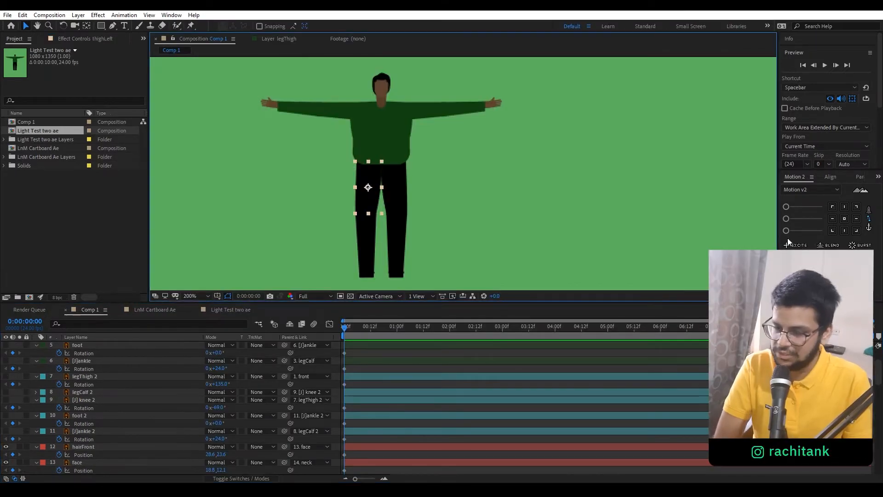
click(844, 207)
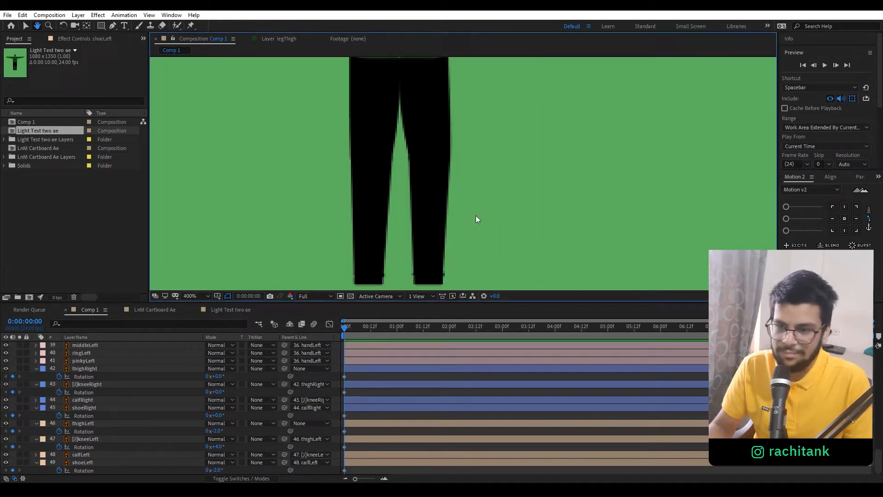
scroll(476, 215, down, 4)
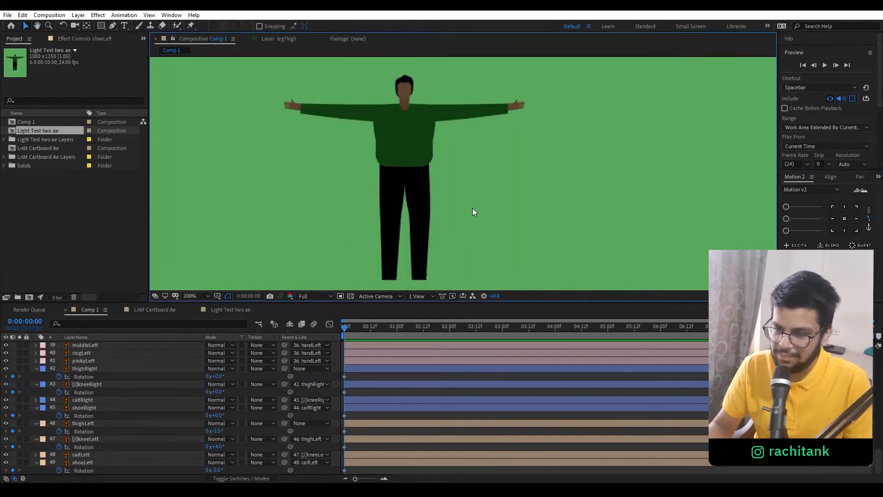
scroll(440, 250, up, 2)
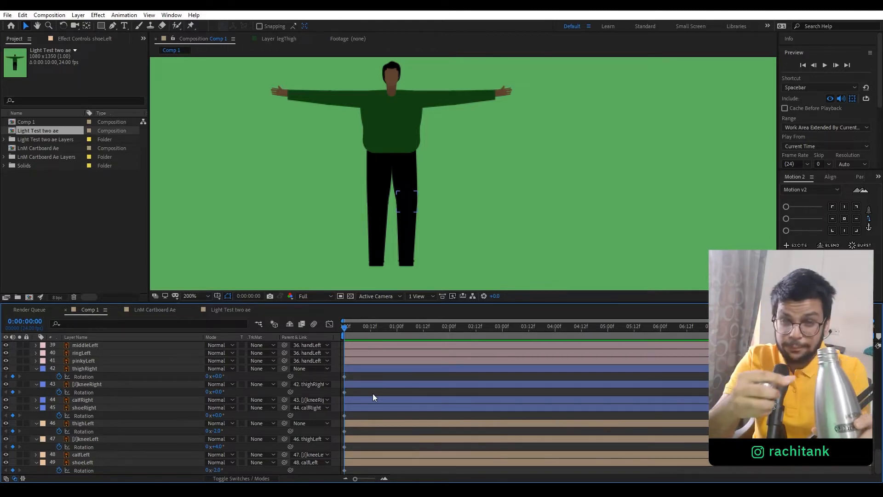
- Set the Rotation of the [J]shoulderLeft layer to -81° at the first frame
scroll(463, 117, up, 2)
click(463, 117)
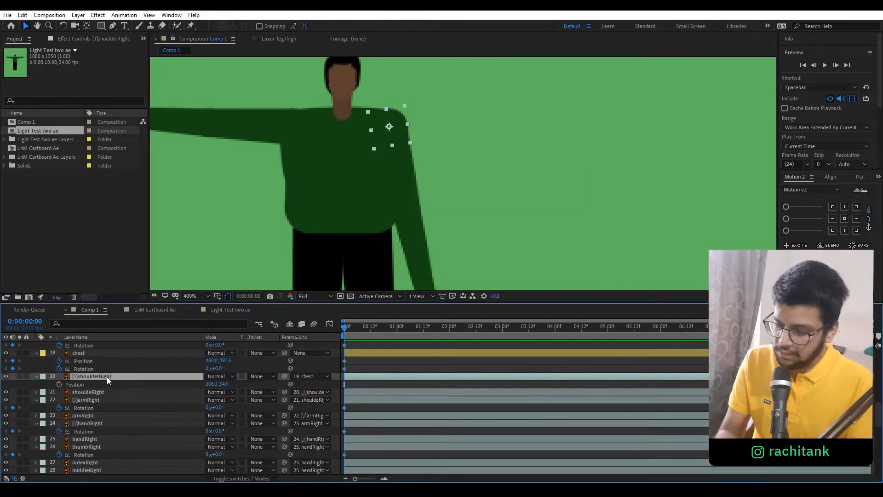
scroll(177, 430, down, 2)
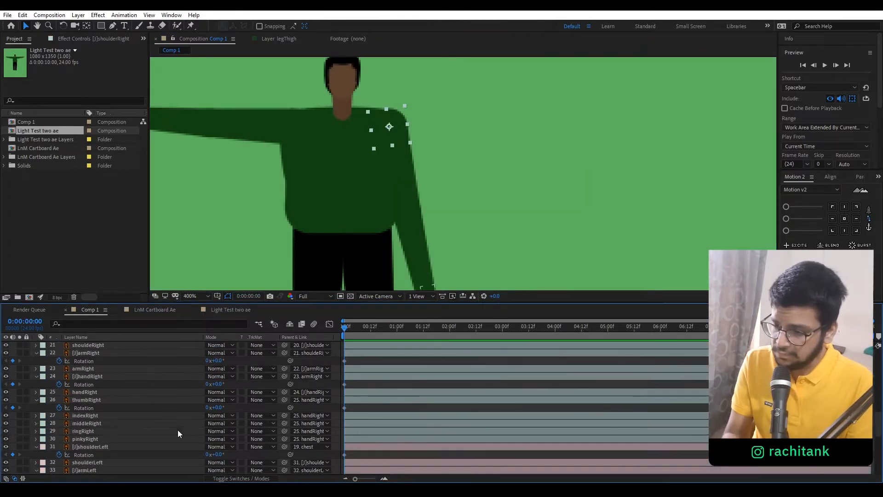
click(219, 454)
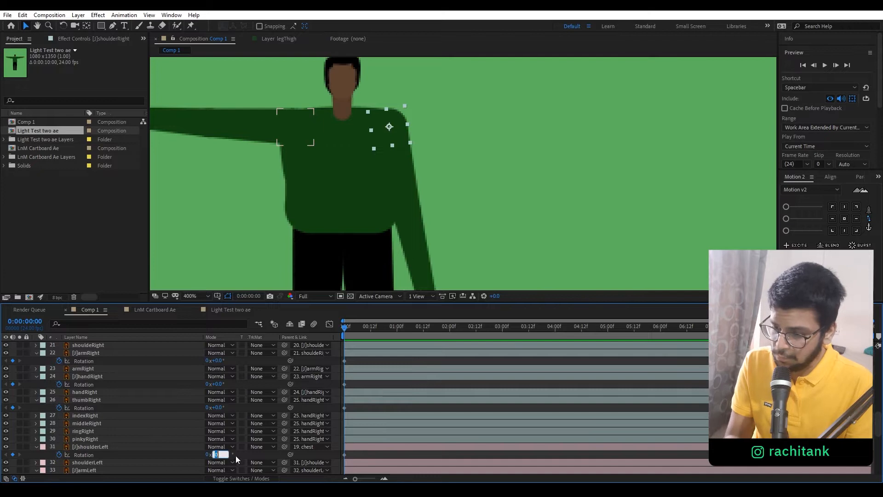
text(-81)
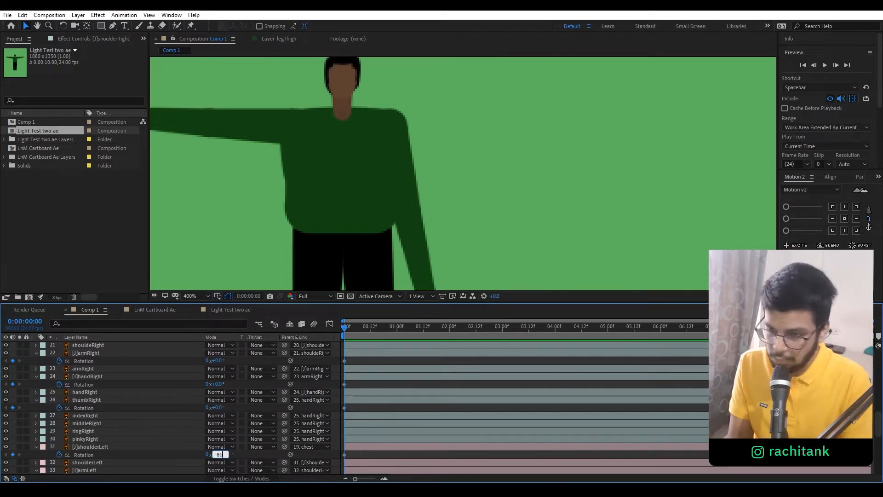
key(Return)
- Turn on the visibility of the hidden cardboard layers, from front through [J]ankle 2
scroll(423, 189, down, 4)
scroll(20, 407, up, 8)
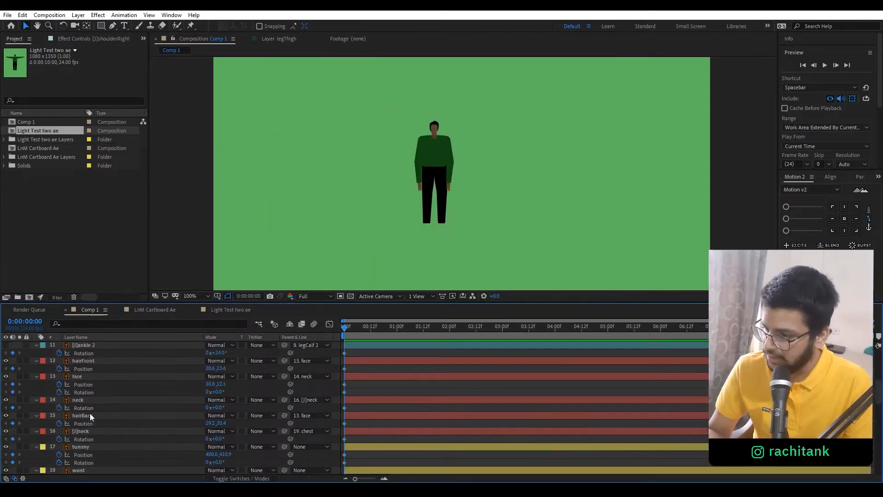
drag(5, 345, 6, 462)
scroll(205, 426, down, 2)
click(417, 386)
click(421, 378)
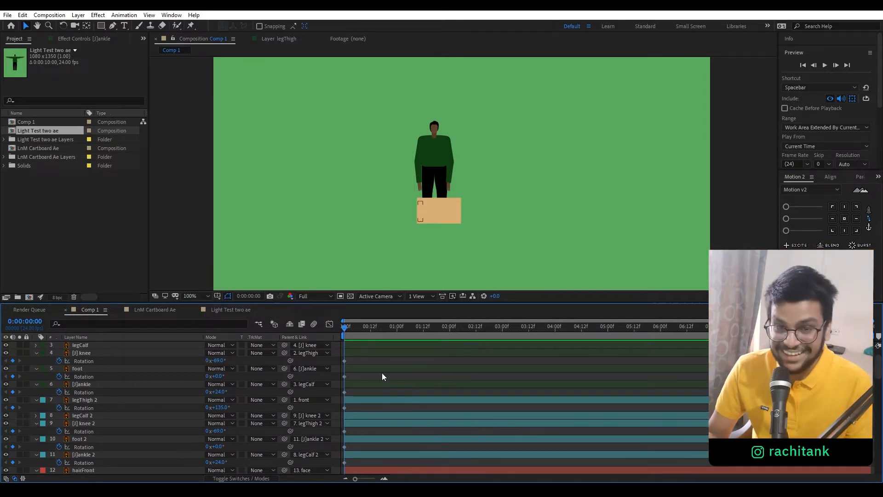
- At frame 12, lower the chest layer with a Position keyframe at about Y 400.6 and scrub through the motion
click(370, 327)
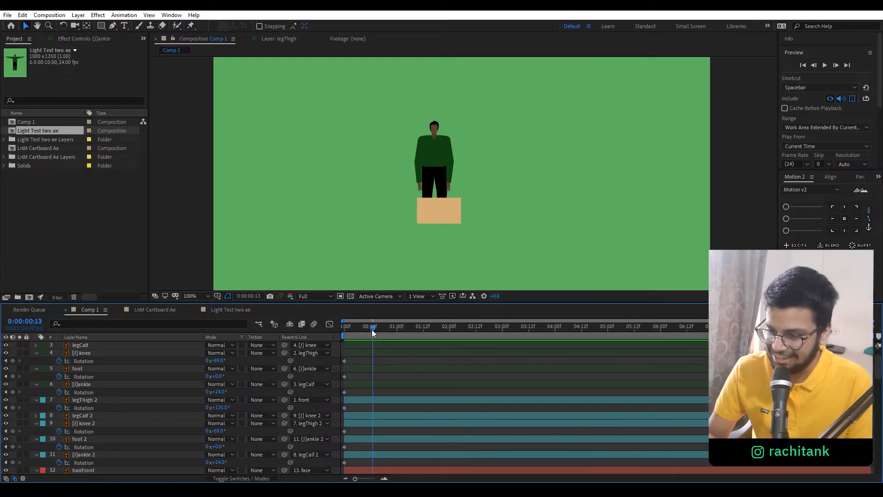
scroll(446, 137, up, 1)
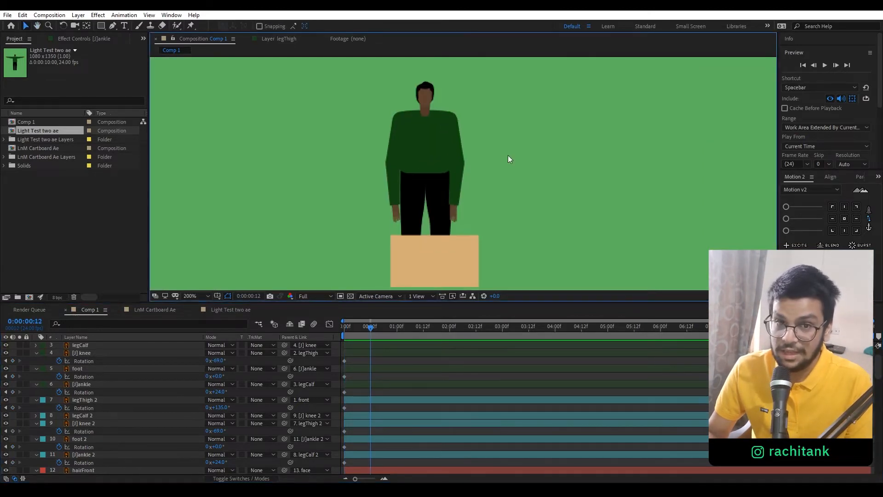
scroll(475, 160, up, 1)
scroll(508, 179, down, 1)
drag(510, 178, 507, 170)
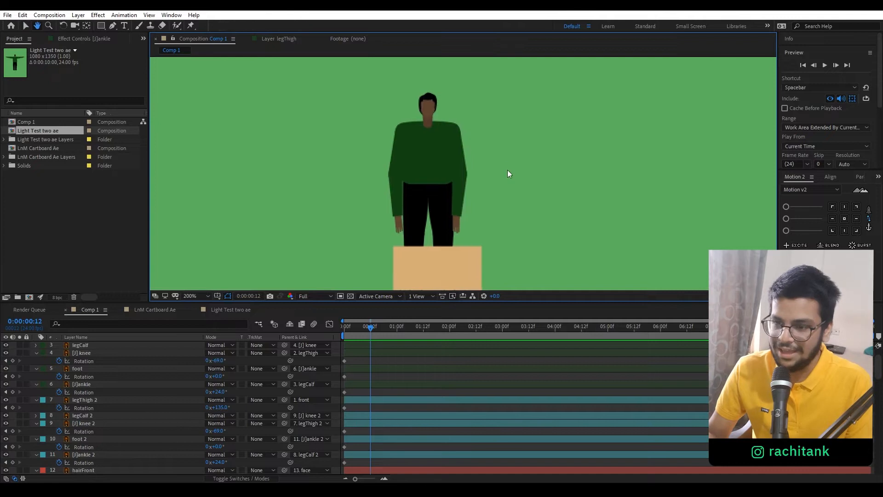
drag(521, 219, 517, 207)
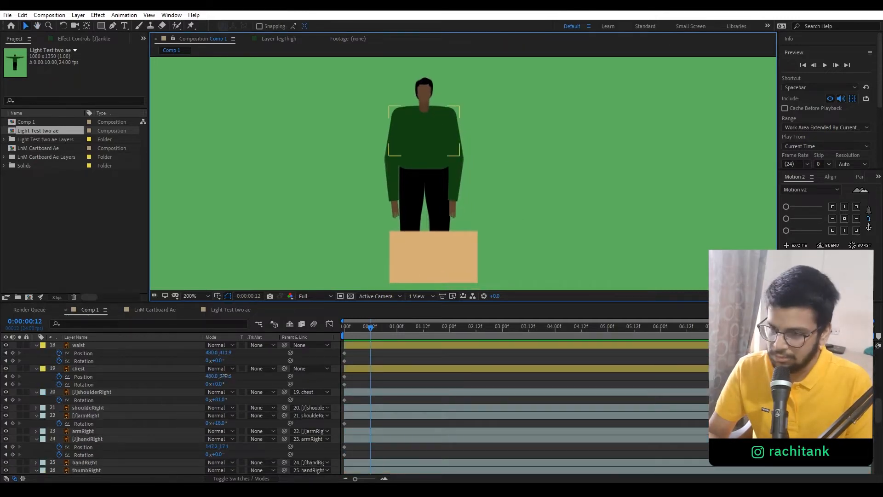
drag(223, 376, 227, 375)
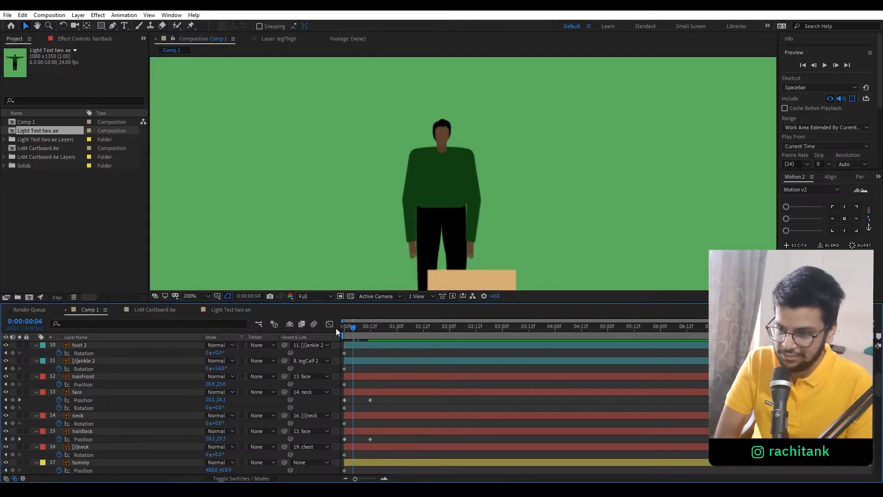
drag(363, 338, 338, 340)
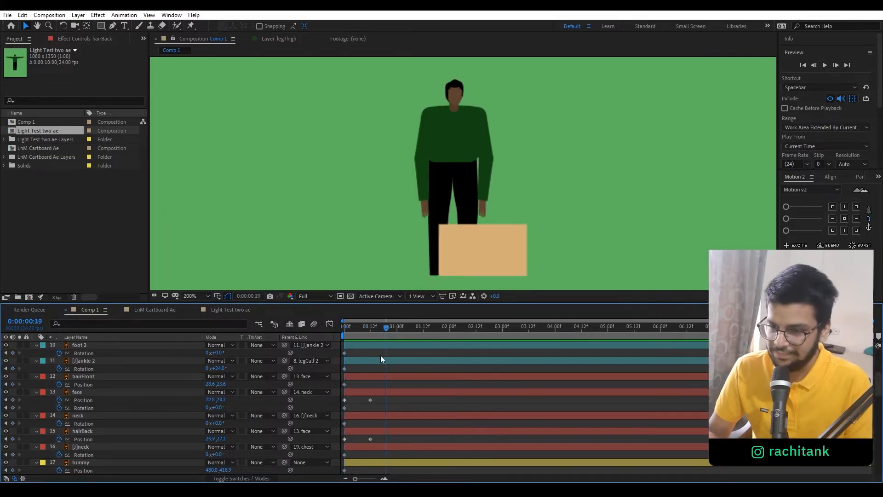
- At frame 12, keyframe the tummy layer's Position lower, at Y 420.9
key(k)
scroll(145, 399, up, 1)
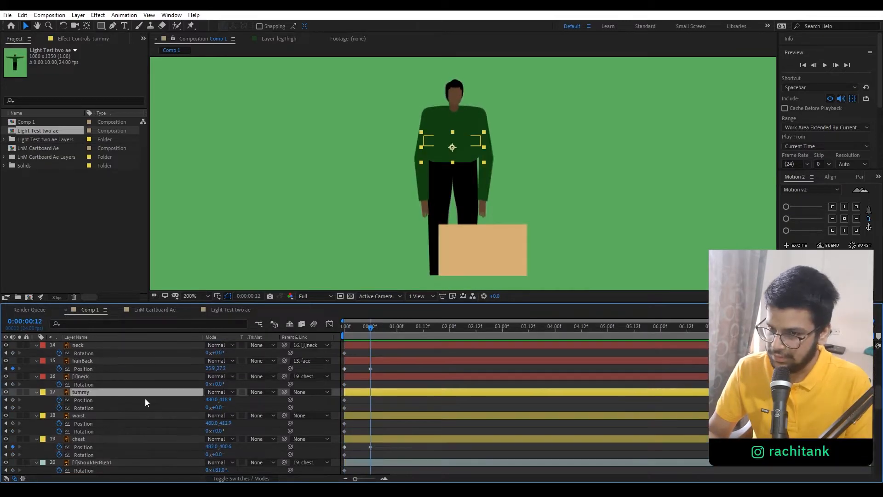
scroll(156, 402, up, 1)
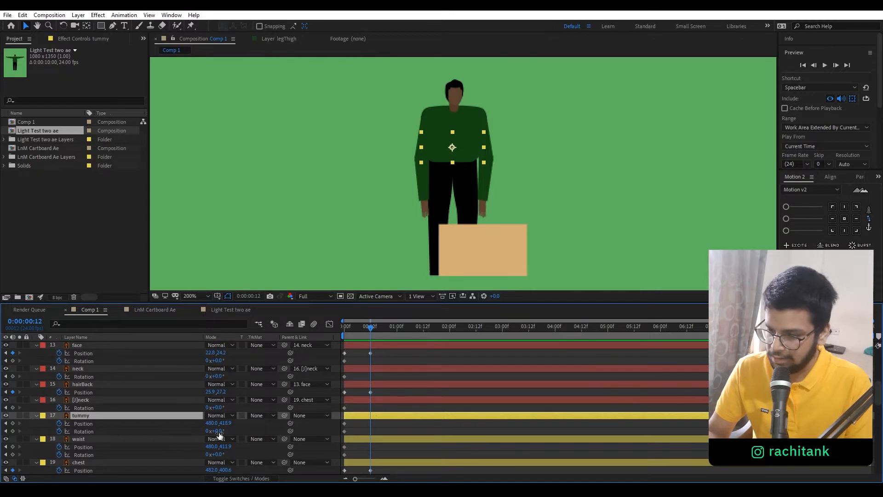
drag(226, 423, 226, 424)
click(333, 394)
drag(371, 328, 370, 357)
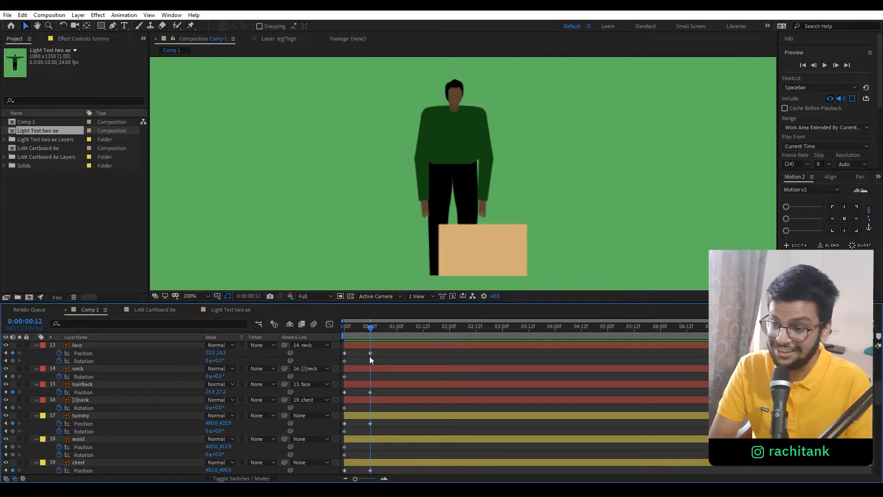
- Nudge the tummy layer down to Y 421.9 at frame 12 and scrub through the motion
click(98, 416)
key(Down)
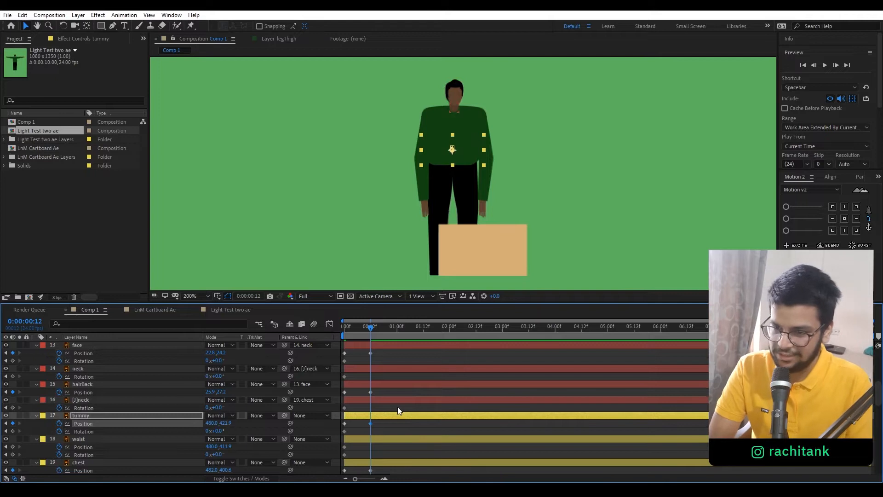
click(398, 407)
drag(355, 329, 339, 360)
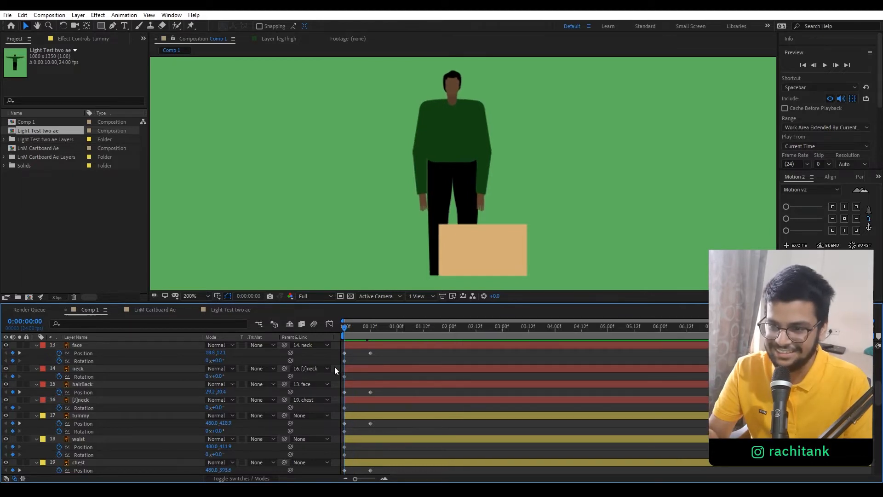
drag(354, 368, 369, 394)
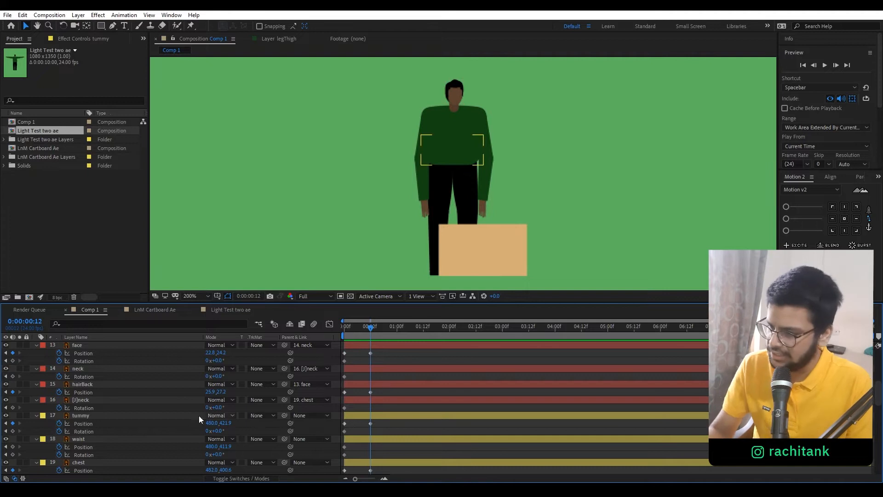
- Return to the first frame and review the arm layers' opening keyframes
scroll(128, 418, down, 1)
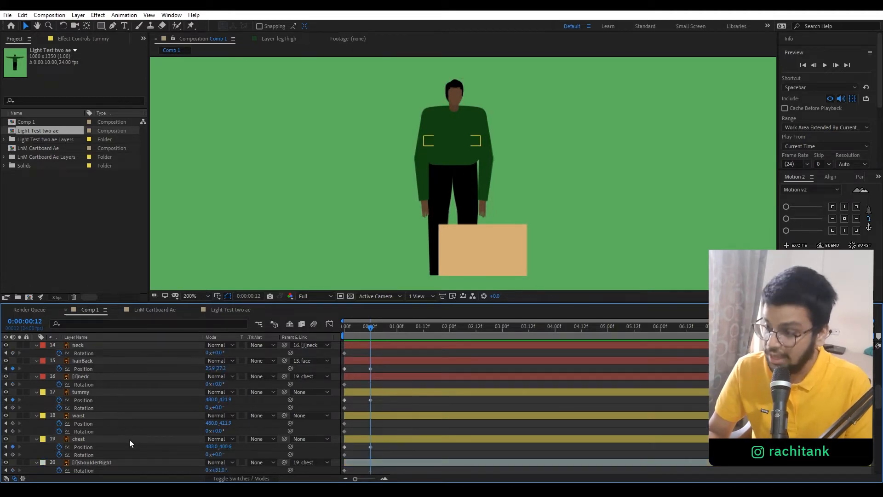
scroll(129, 439, down, 6)
key(Home)
drag(341, 348, 316, 379)
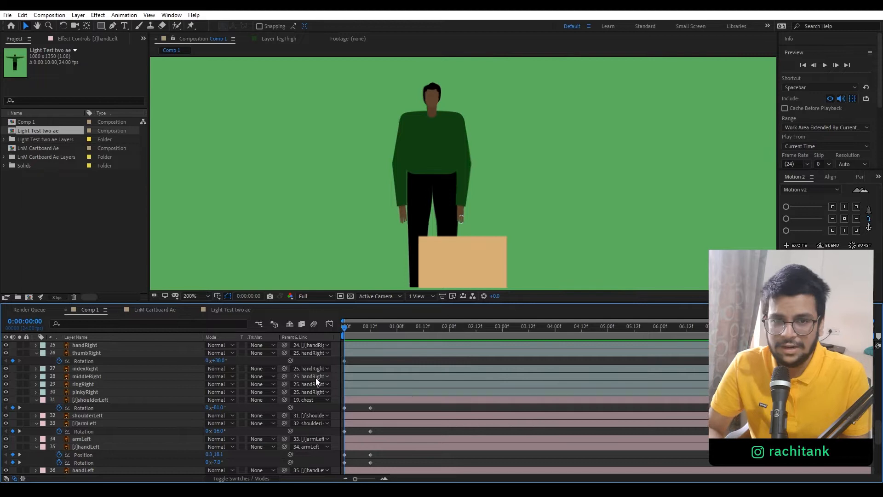
- Move forward in time and shift the front box layer's Position farther along X at frame 17
click(371, 327)
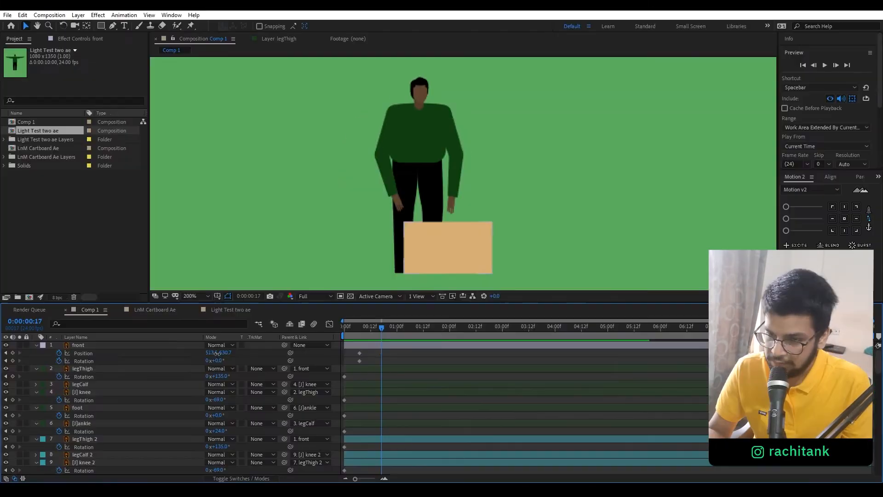
drag(215, 353, 224, 352)
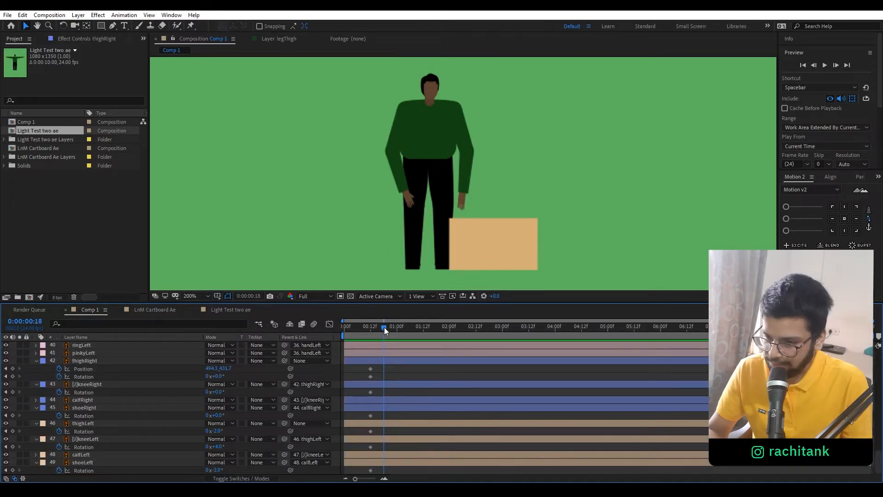
- At frame 18, keyframe thighRight's Rotation at -6° and [J]kneeRight's Rotation at +6°
drag(220, 377, 216, 375)
click(238, 360)
scroll(495, 230, up, 1)
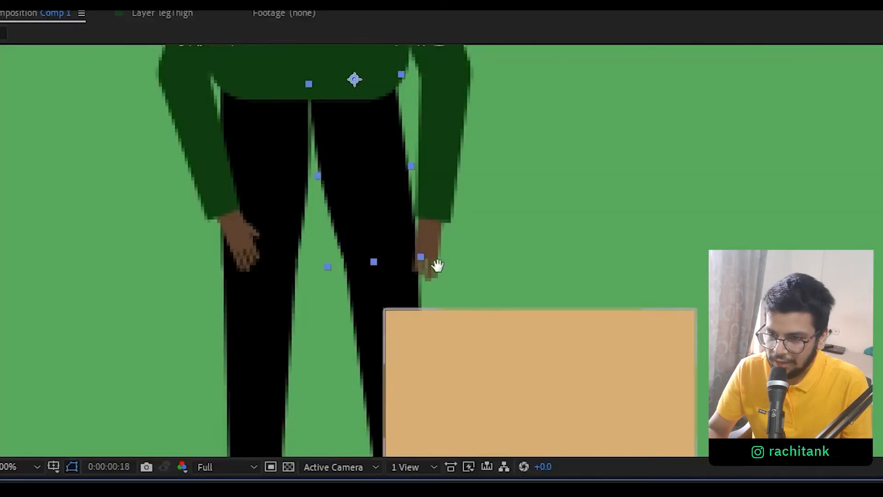
drag(430, 152, 445, 136)
drag(396, 106, 397, 201)
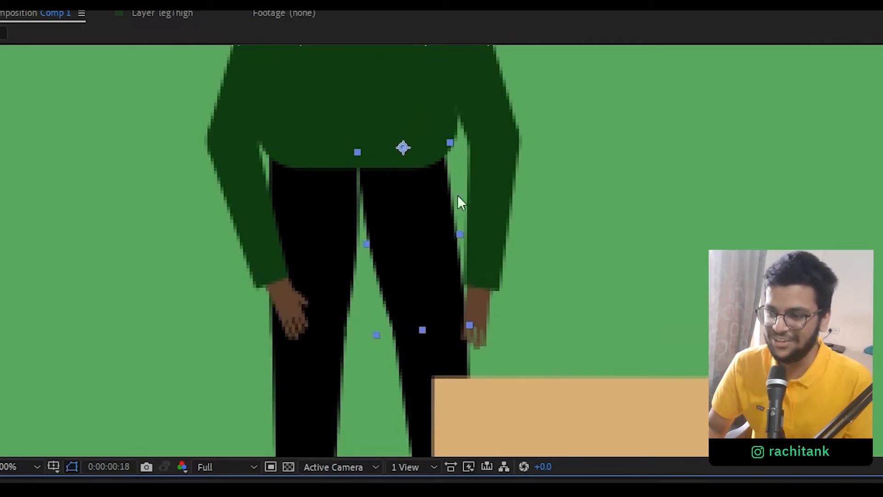
scroll(387, 195, down, 2)
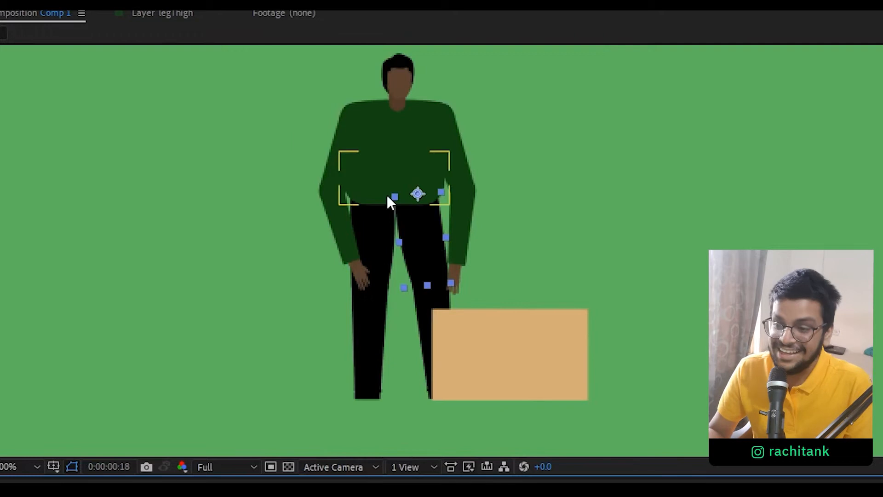
scroll(387, 194, up, 2)
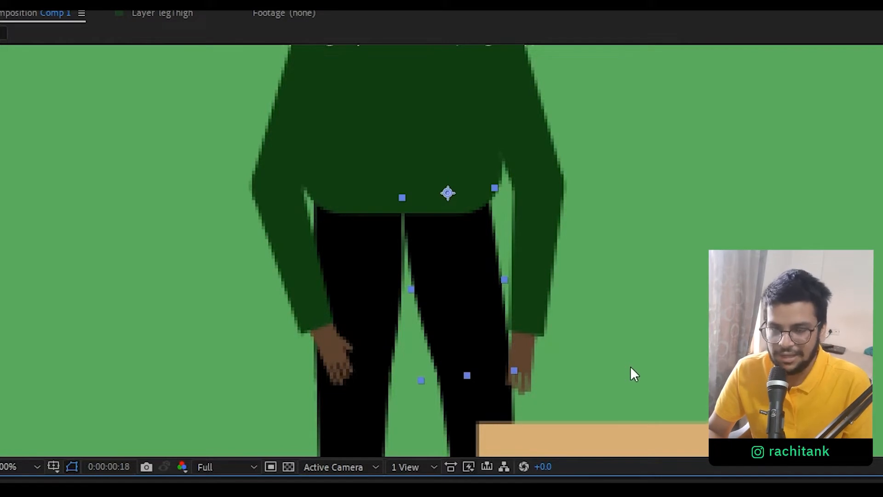
drag(640, 370, 621, 247)
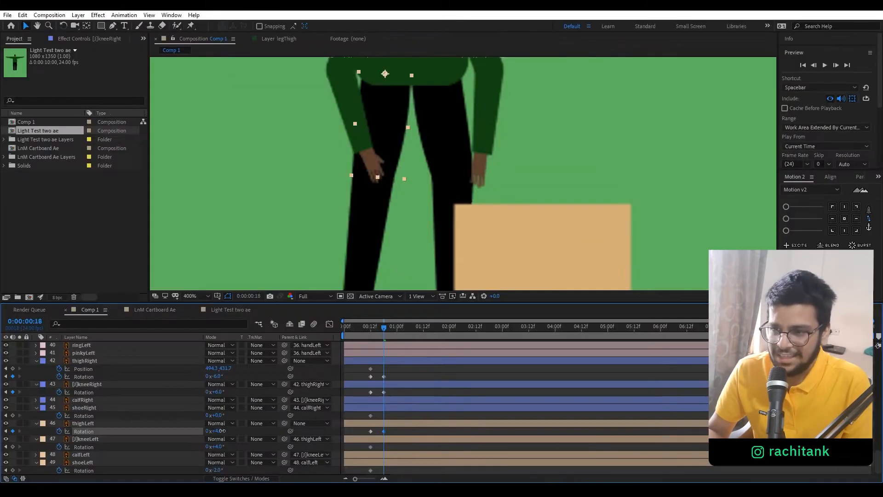
- Try to pose the left leg at frame 18 by rotating the thighLeft and [J]kneeLeft layers
drag(222, 430, 216, 433)
mouse_move(477, 189)
mouse_down()
mouse_move(485, 158)
mouse_move(487, 175)
mouse_up()
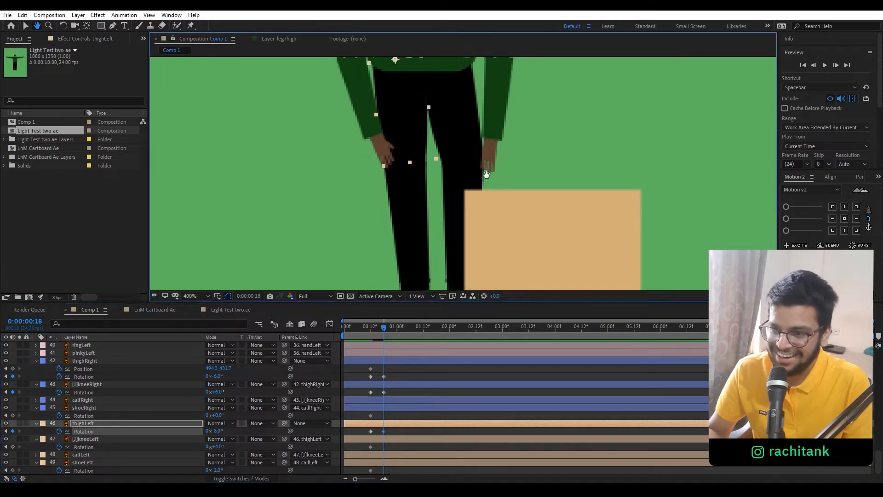
drag(214, 447, 219, 446)
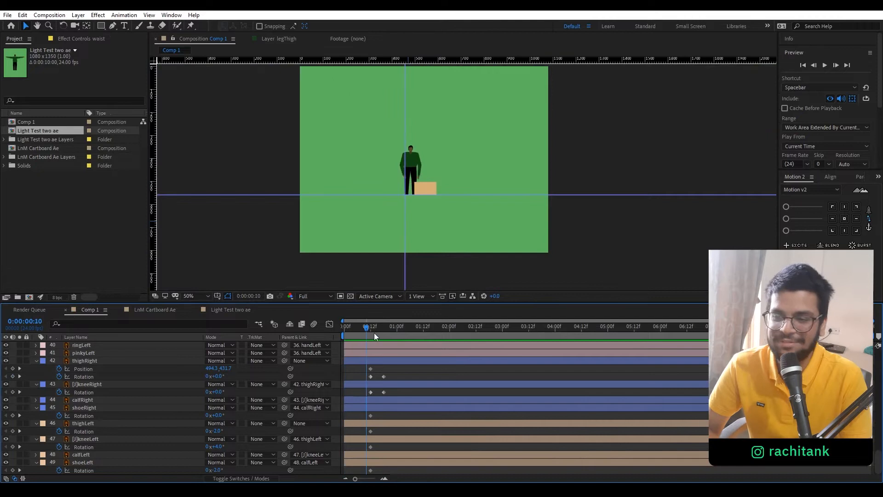
- Scrub from frame 10 to frame 18 and examine the leg pose against the ground guide
drag(374, 332, 385, 335)
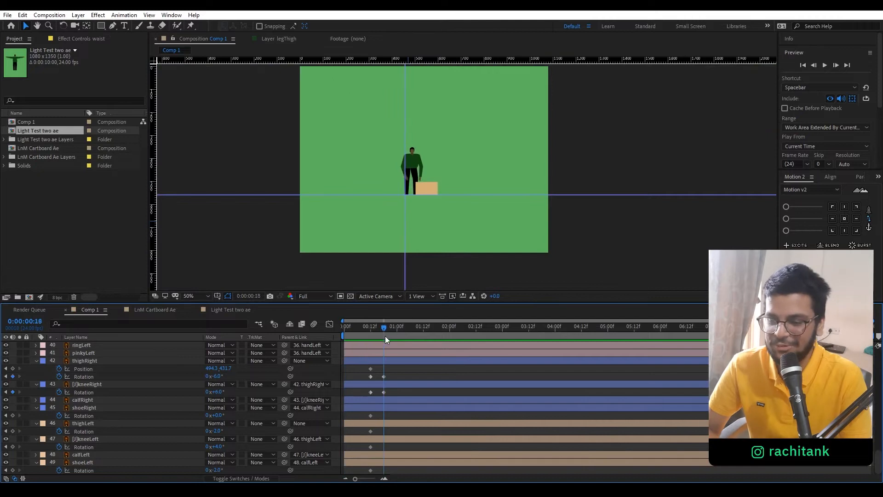
scroll(416, 164, up, 2)
scroll(416, 164, down, 3)
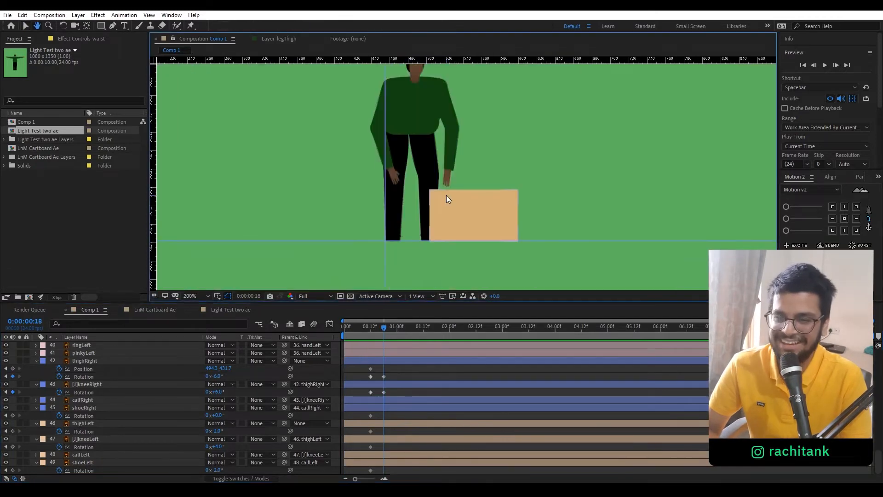
click(404, 380)
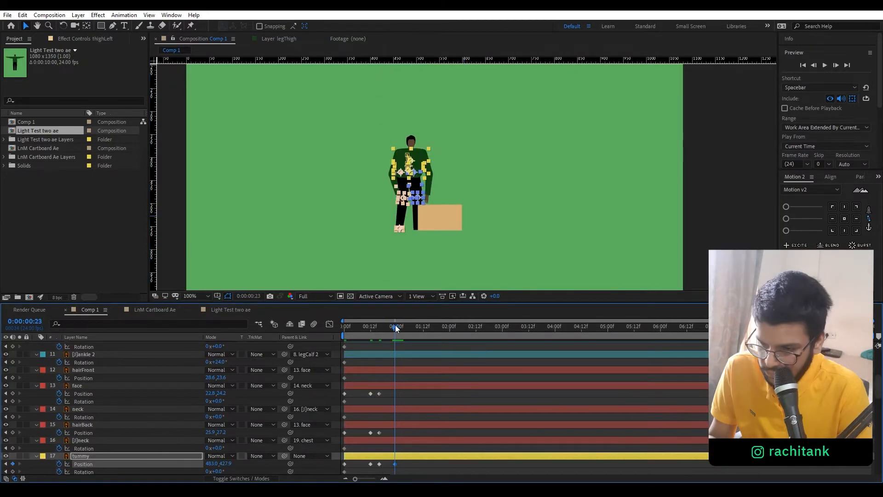
- Move the tummy layer's last Position keyframe to 0:00:01:00
click(398, 326)
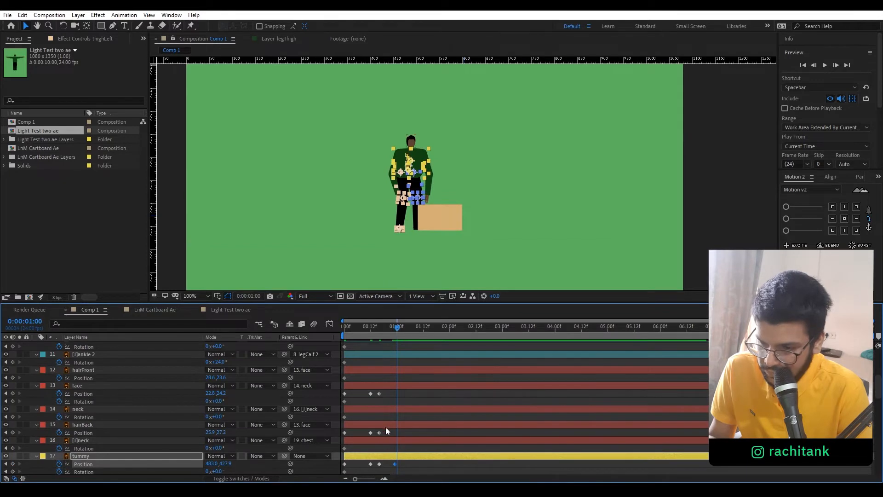
drag(396, 465, 397, 467)
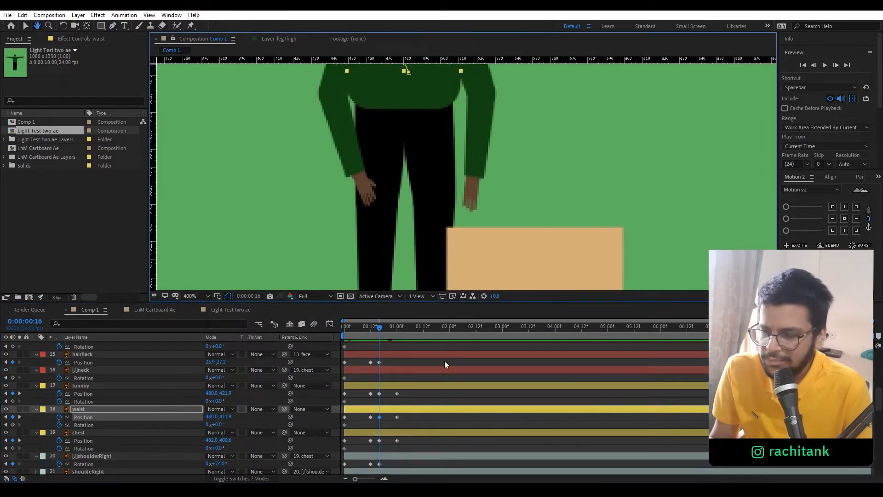
- Select the chest layer's Position keyframe at frame 16 and inspect the body pose up close
key(g)
click(379, 439)
drag(496, 113, 495, 194)
drag(481, 126, 480, 140)
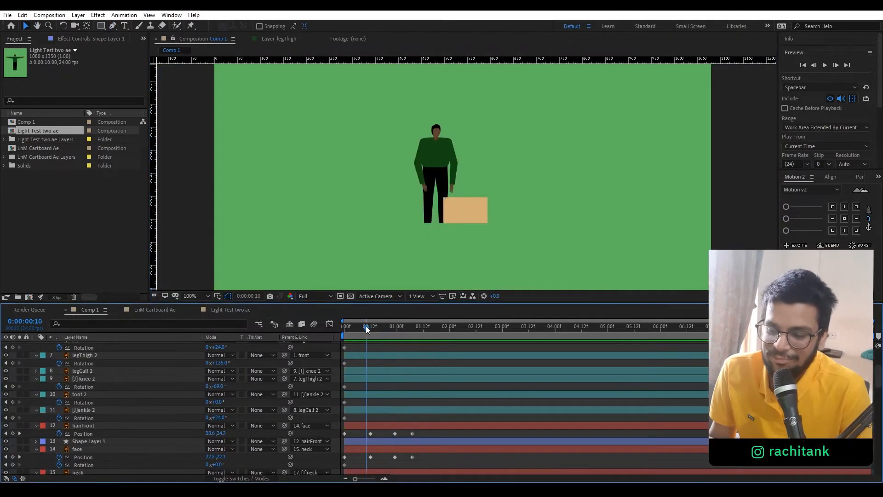
- Scrub to frame 12 and examine the character and box pose in a closer view
drag(365, 326, 371, 333)
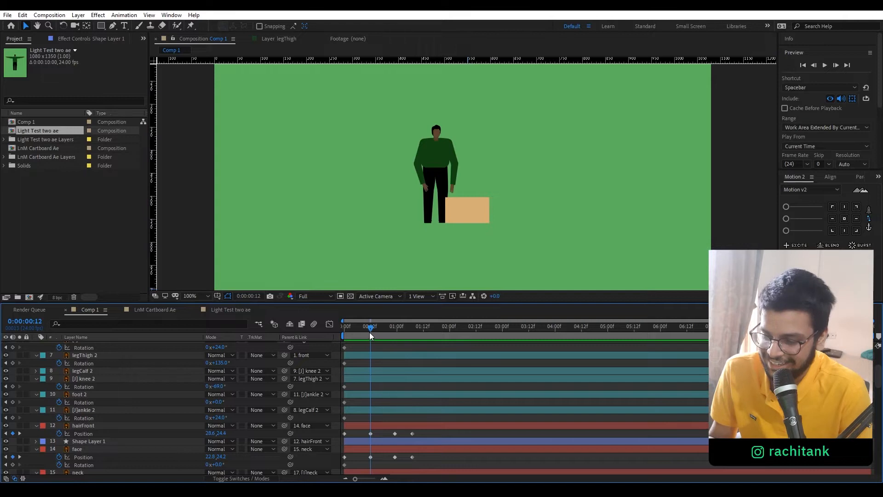
key(period)
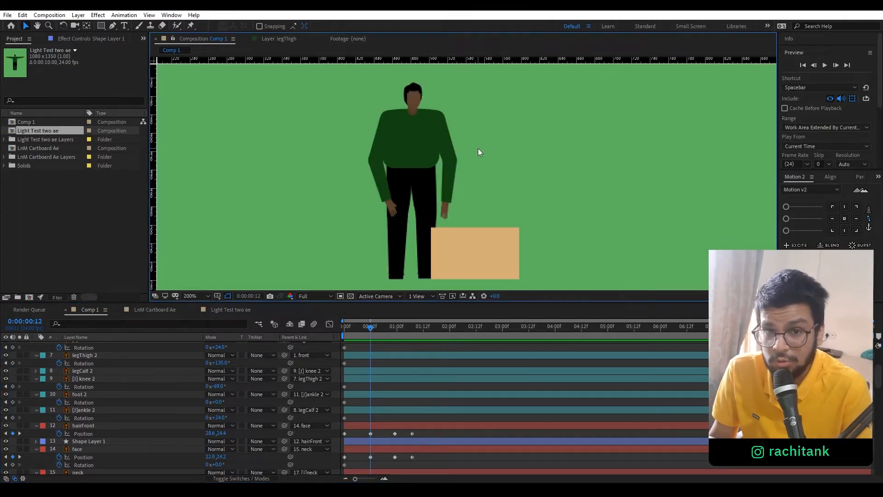
scroll(406, 370, down, 3)
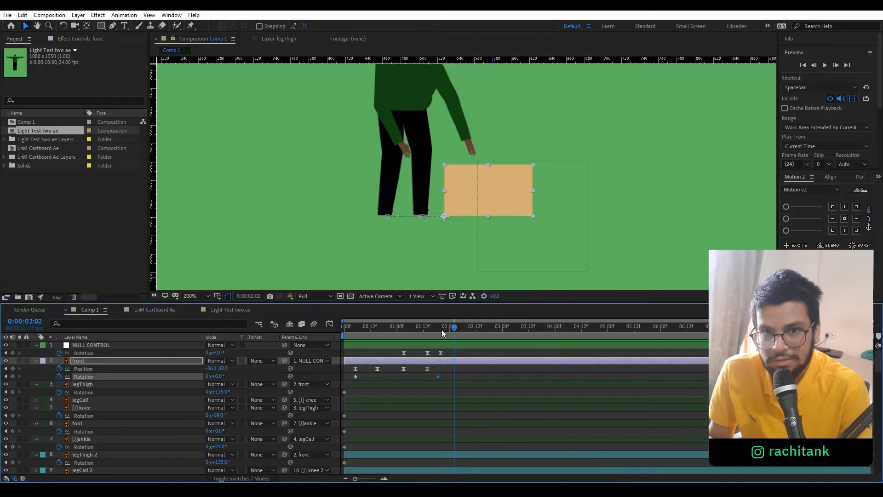
- At 0:00:01:19, look through the existing keyframes of the character's head, arm and leg layers
click(439, 325)
scroll(467, 377, down, 5)
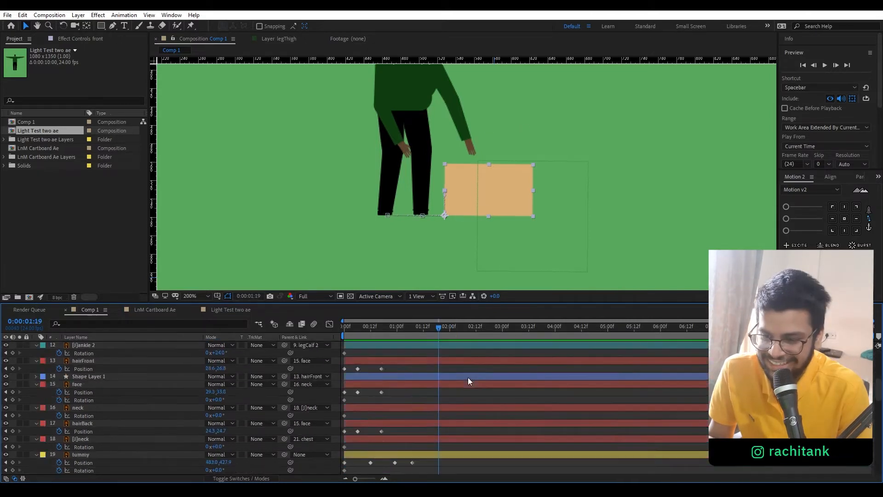
scroll(468, 377, down, 15)
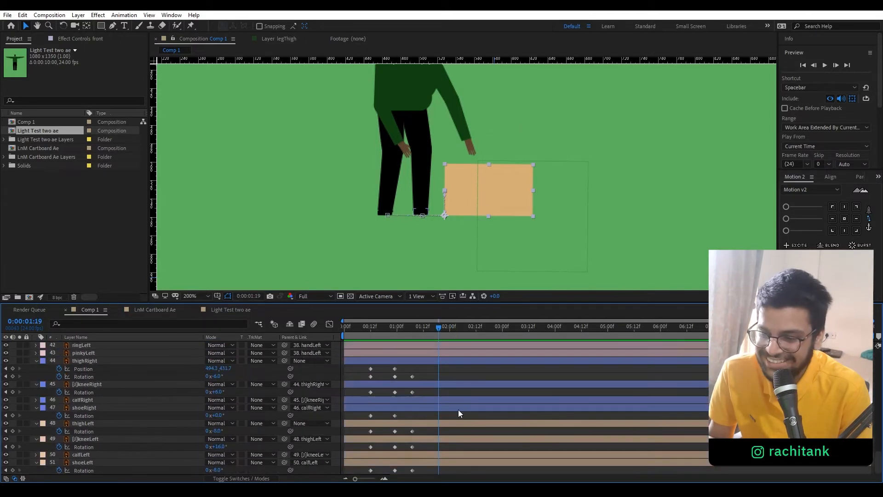
scroll(458, 407, up, 8)
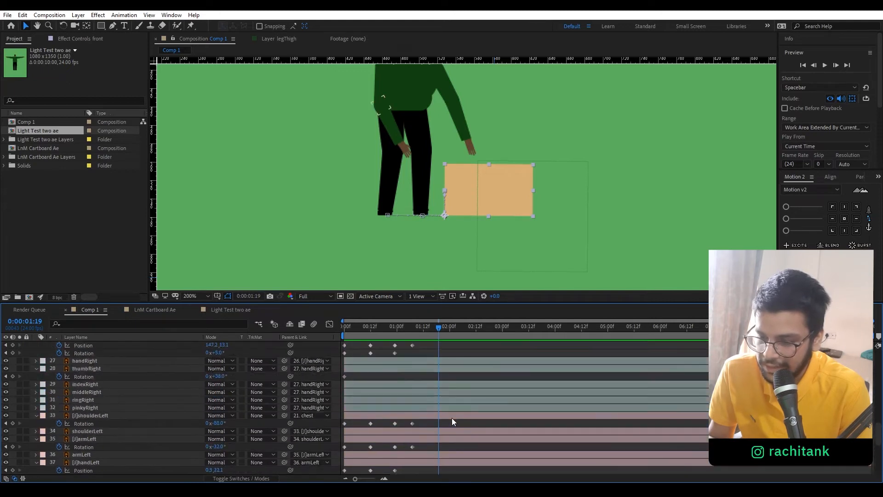
scroll(452, 418, up, 13)
- Select the legThigh layer and enlarge the timeline to review the keyframes of more layers at once
click(458, 383)
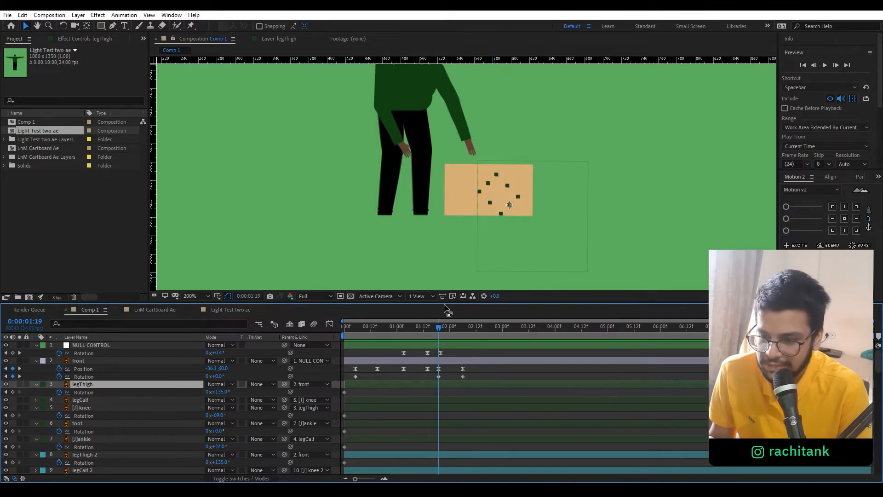
drag(447, 303, 447, 59)
scroll(443, 204, down, 8)
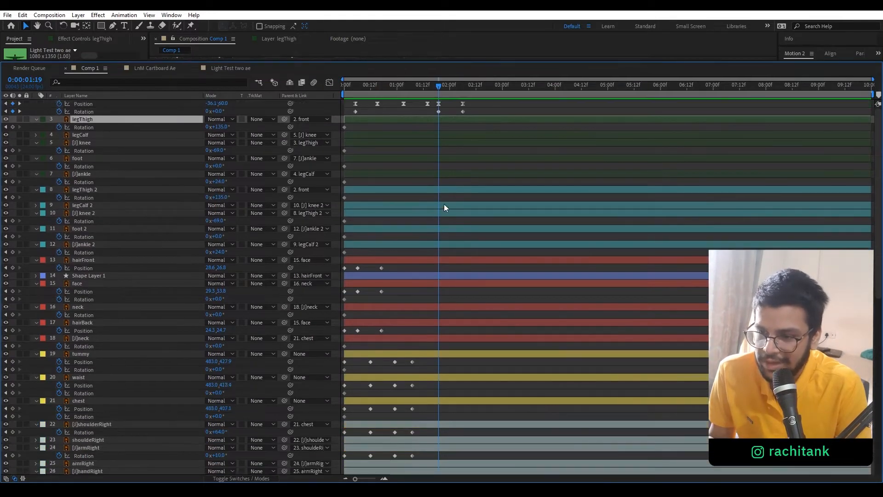
scroll(444, 208, down, 5)
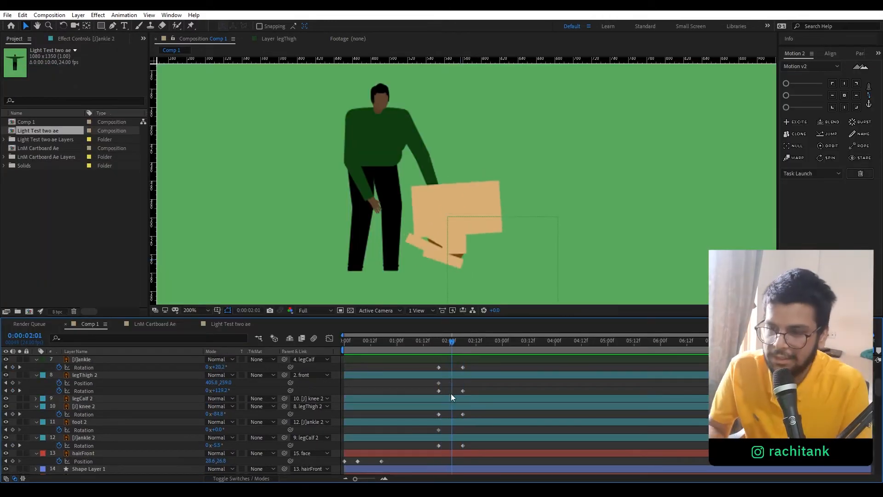
- Step forward four frames from 0:00:02:01 to check how the box's legs unfold
key(Page_Down)
key(Page_Down)
key(Page_Down)
key(Page_Down)
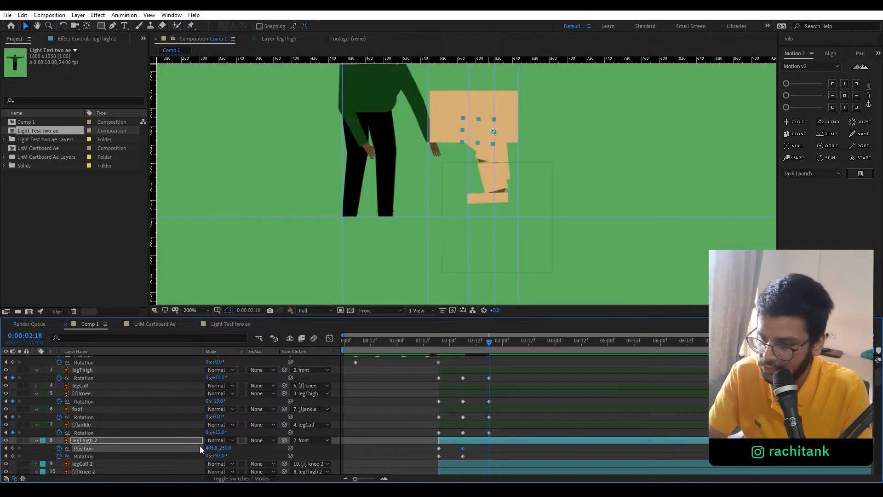
- At 0:00:02:18, paste a Position keyframe of 347.0, 259.0 onto legThigh 2 and lower its Rotation
click(186, 441)
key(ctrl+v)
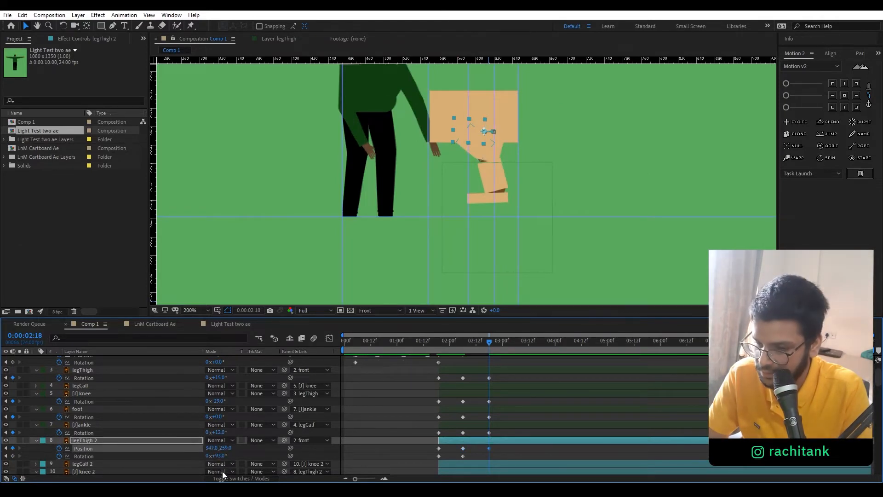
drag(217, 456, 198, 465)
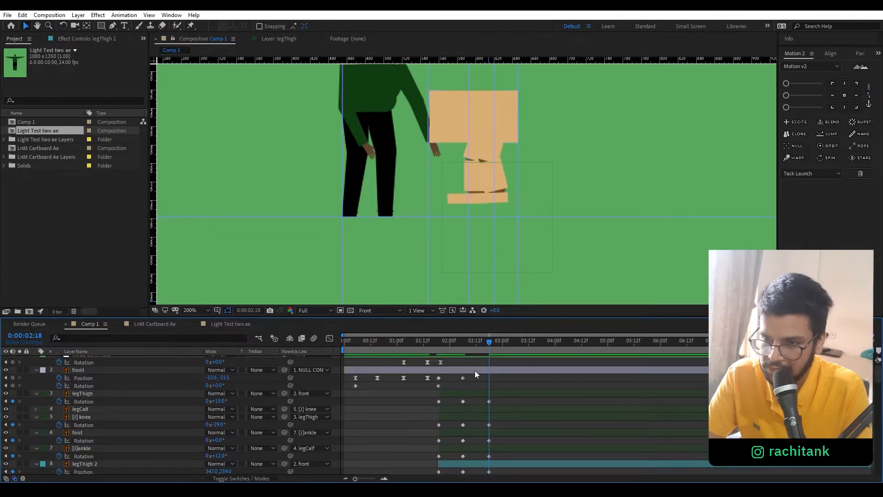
- At 0:00:02:18, move the front box layer downward with a Position keyframe
click(474, 371)
drag(486, 119, 489, 131)
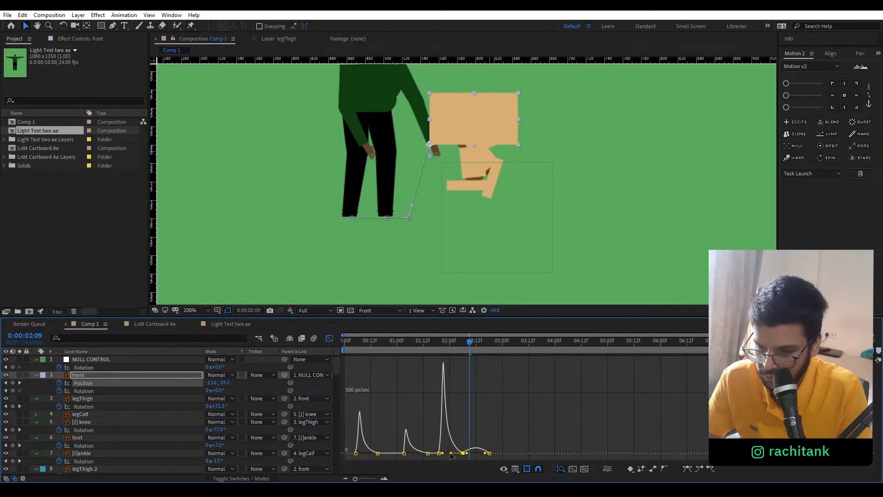
- Lengthen the outgoing ease of the front layer's second-to-last Position keyframe on the speed graph and return to an earlier frame
drag(466, 453, 477, 454)
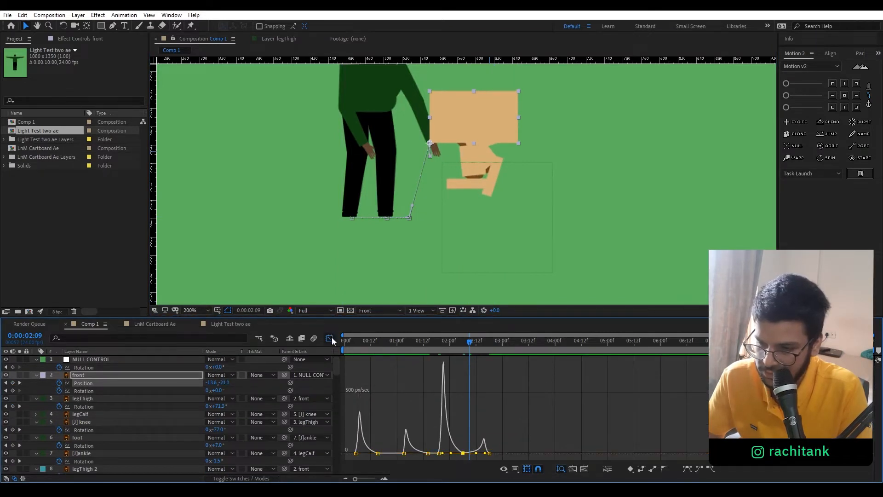
click(330, 338)
click(428, 341)
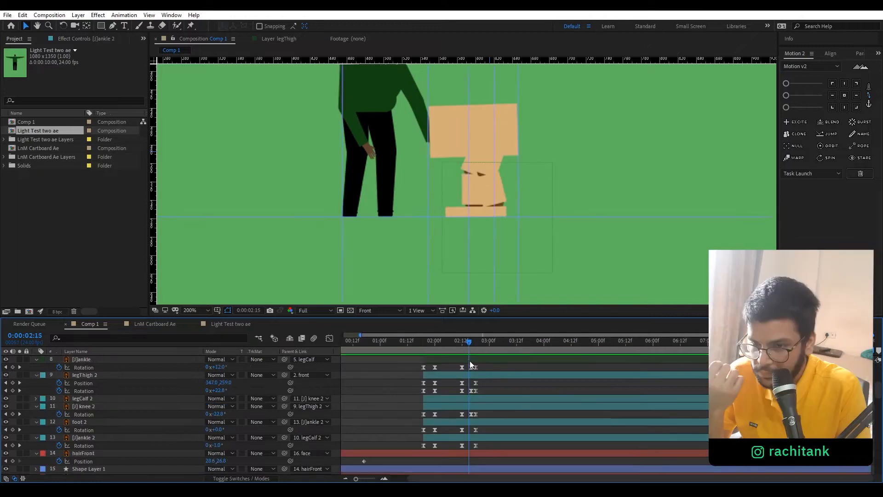
- At 0:00:02:12, place a vertical guide along the outer edge of the box character's rear foot
drag(472, 362, 463, 365)
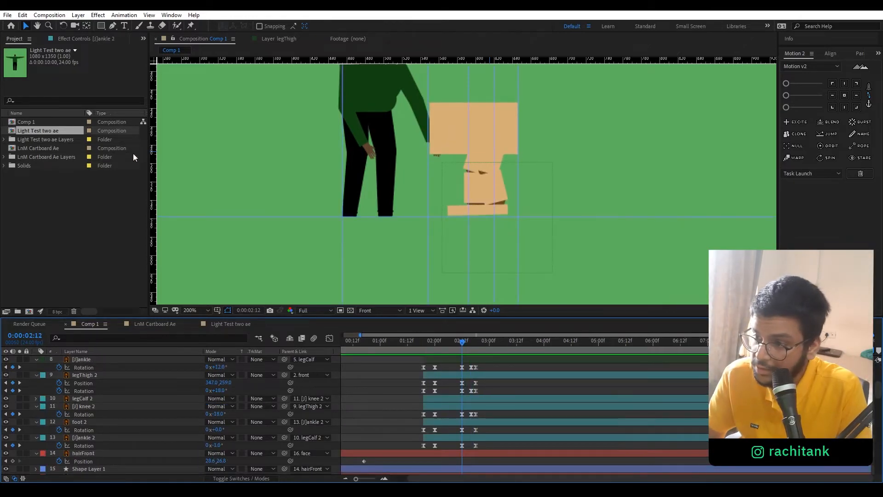
drag(151, 158, 448, 239)
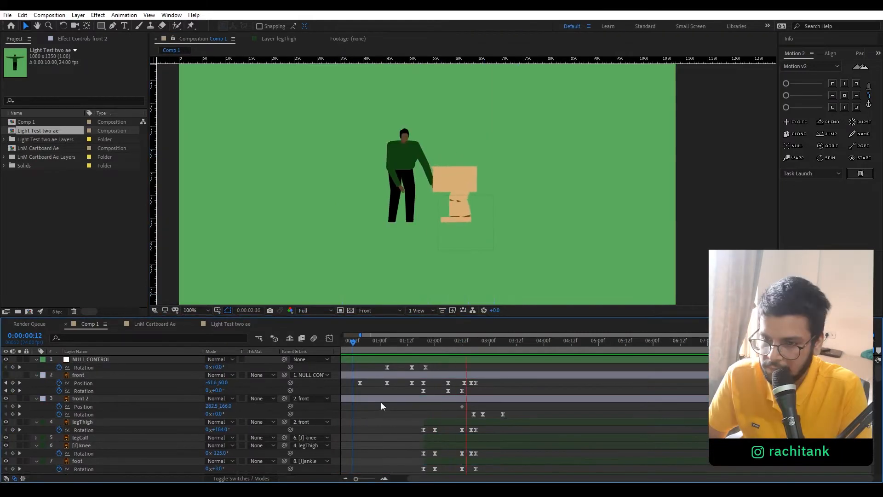
- Scrub through the box's leg-unfolding animation and examine the motion with the whole composition in view
drag(377, 341, 455, 356)
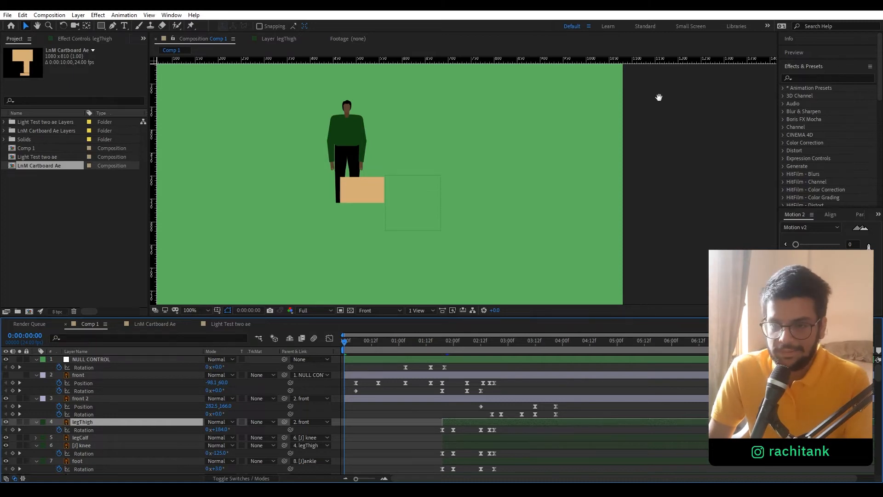
drag(659, 97, 675, 127)
scroll(668, 128, down, 4)
scroll(441, 200, up, 1)
scroll(440, 200, up, 2)
drag(458, 200, 501, 150)
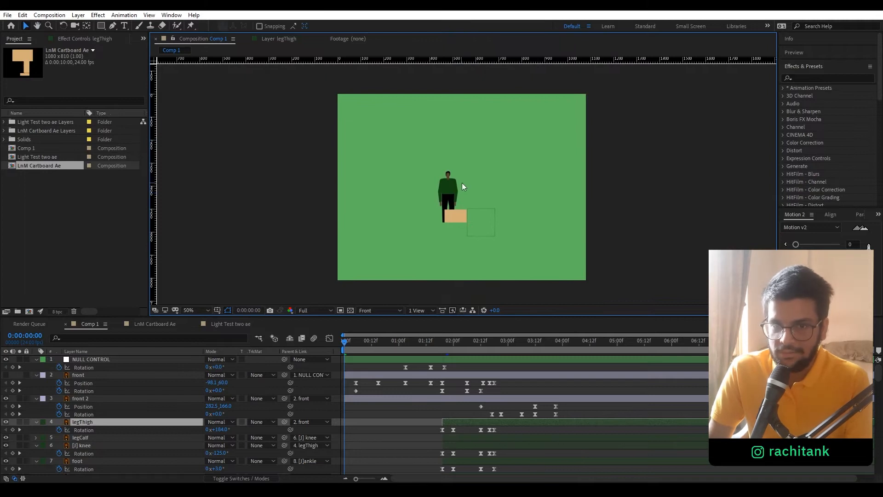
scroll(461, 189, up, 2)
drag(506, 233, 524, 201)
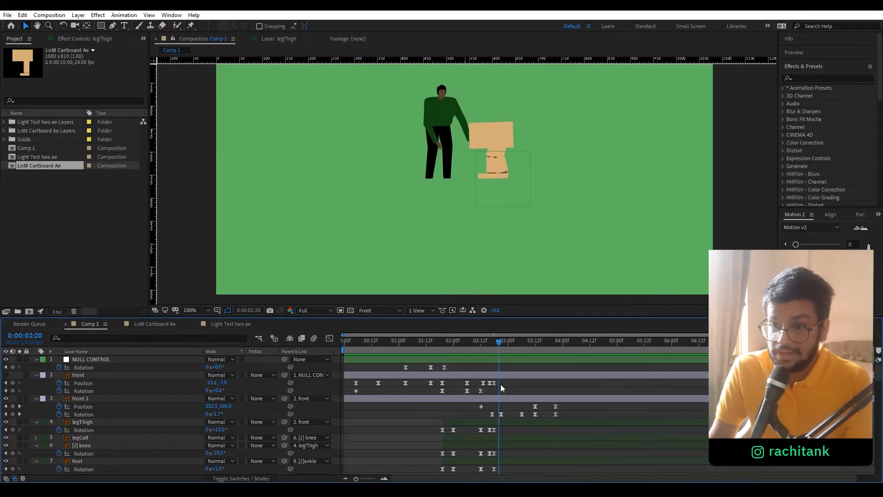
- At 0:00:02:00, keyframe the chest's Position and the left shoulder joint's Rotation to pose the character beside the rising box
drag(500, 384, 525, 435)
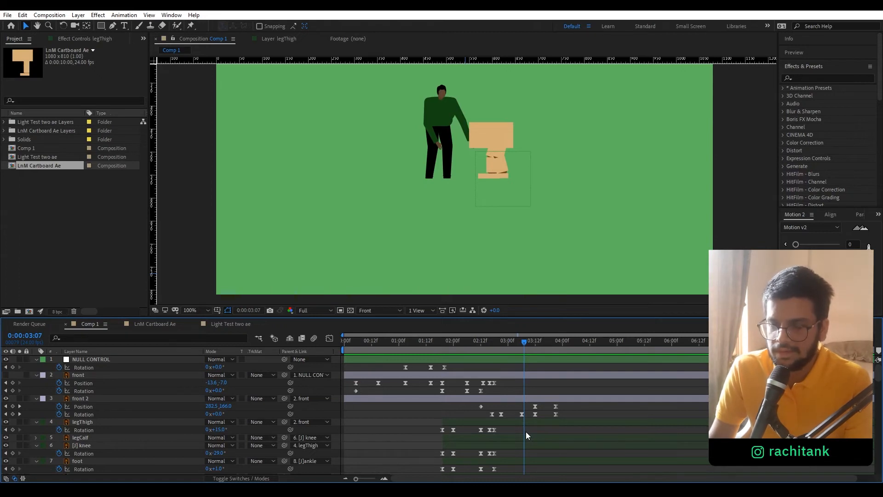
drag(527, 435, 565, 440)
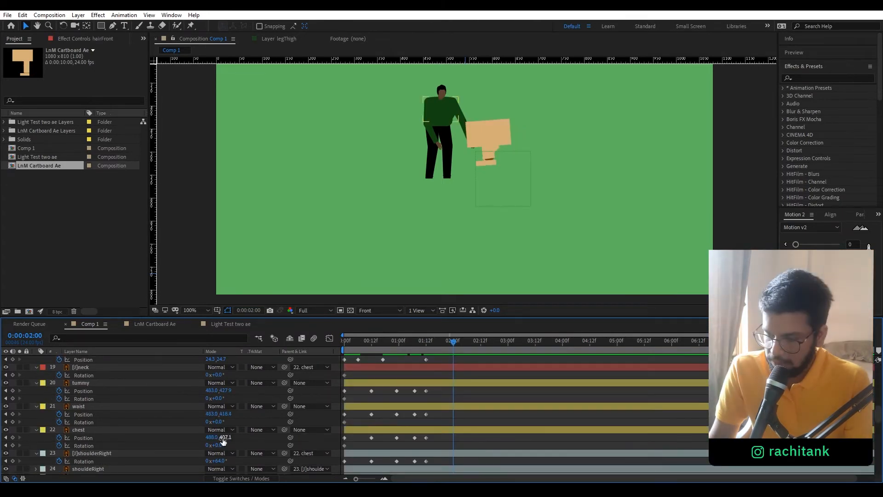
click(216, 437)
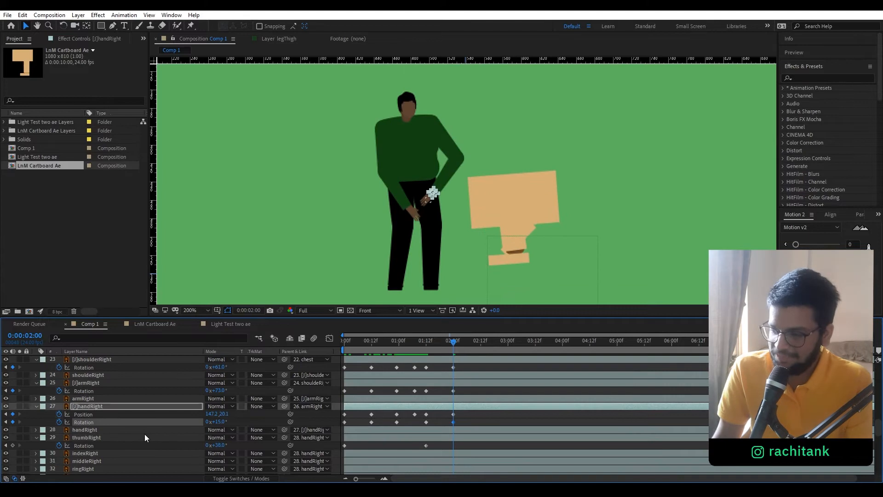
scroll(144, 436, down, 1)
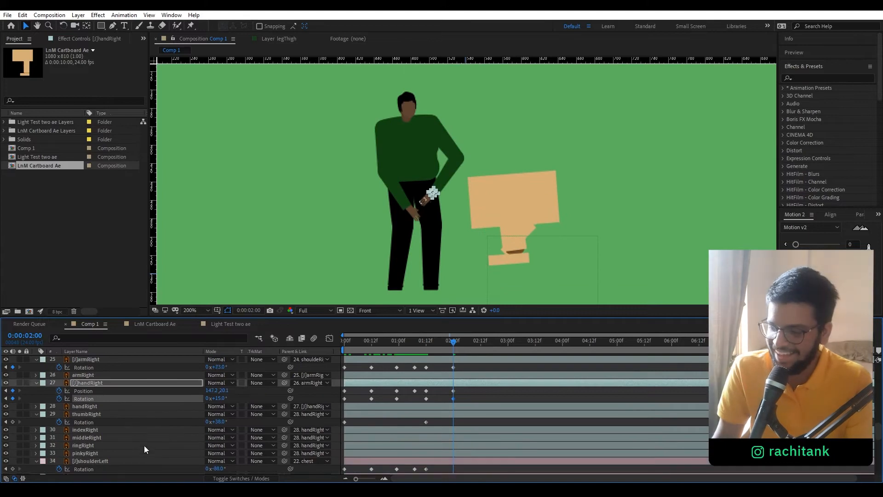
click(134, 460)
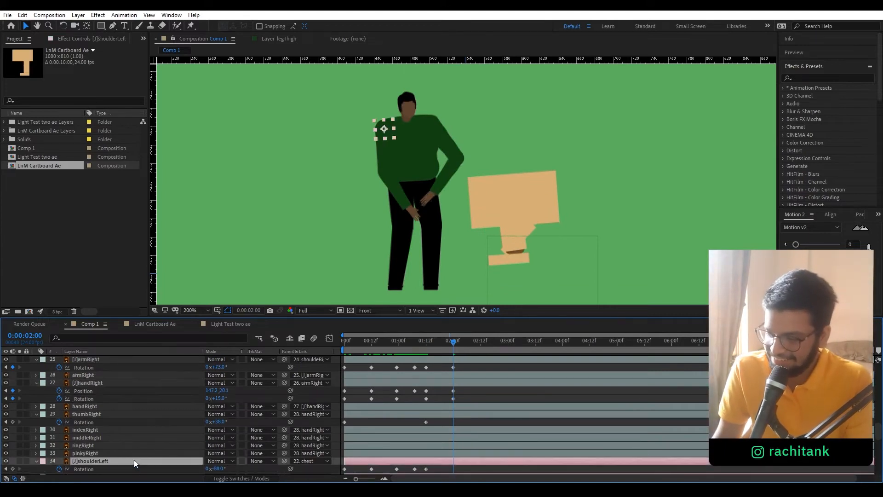
drag(224, 468, 229, 473)
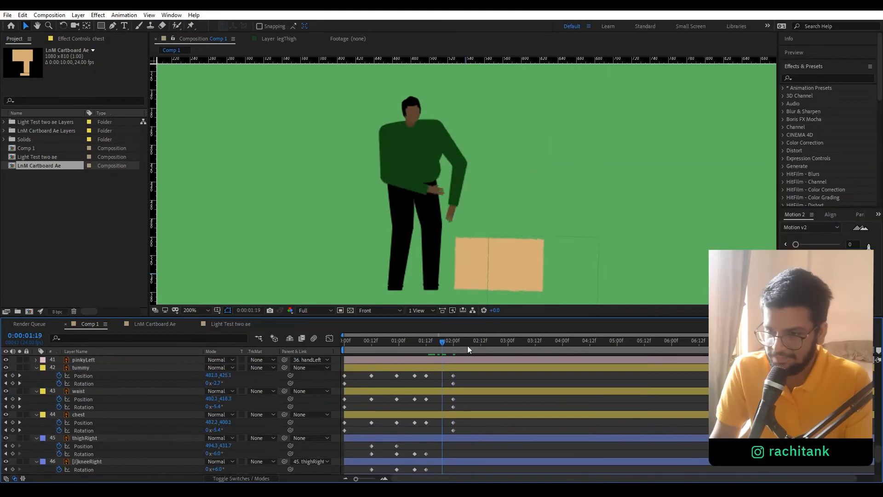
- Scrub through the character's movement from standing to leaning on the unfolded box and examine the arm and body poses
mouse_move(467, 346)
mouse_down()
mouse_move(425, 349)
mouse_move(466, 347)
mouse_move(457, 347)
mouse_up()
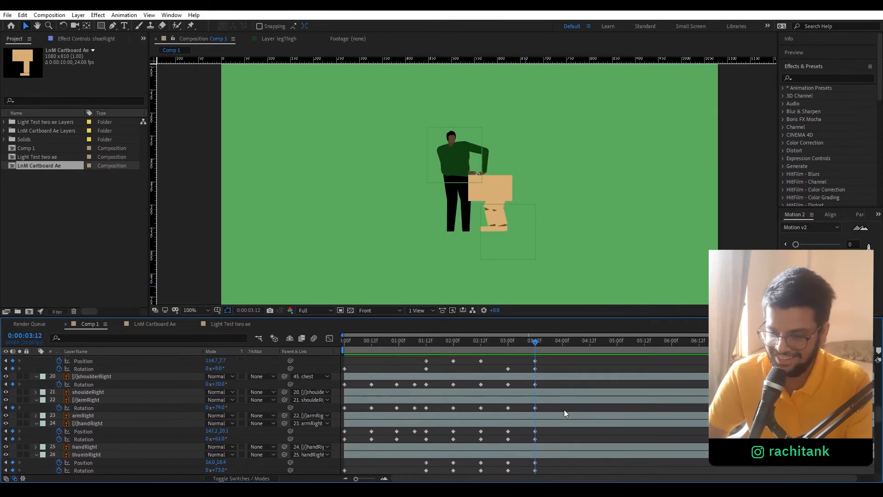
scroll(563, 410, up, 10)
click(549, 342)
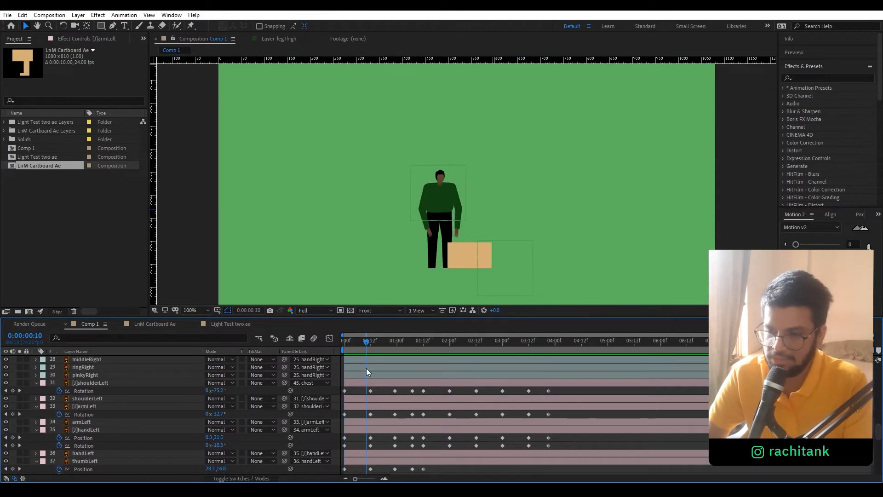
drag(374, 371, 497, 396)
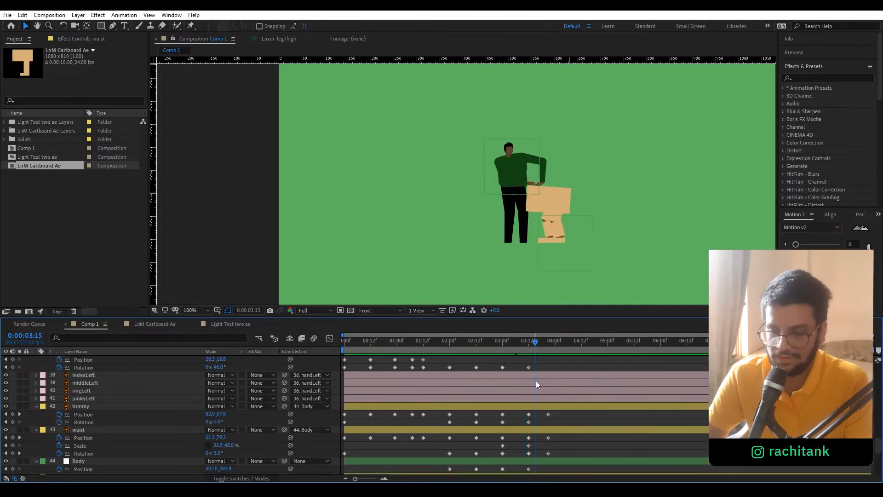
mouse_move(536, 380)
mouse_down()
mouse_move(550, 395)
mouse_move(542, 392)
mouse_up()
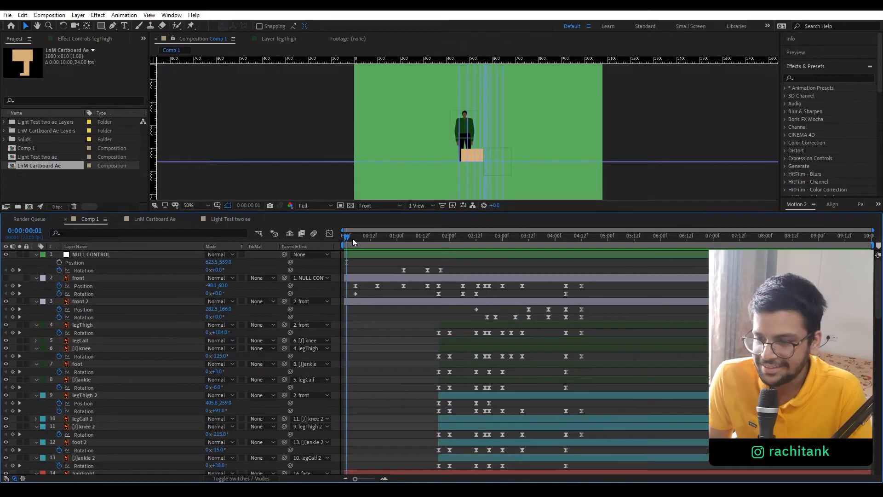
- Play the composition from the first frame and scrub through it to review the combined character and box motion
click(353, 238)
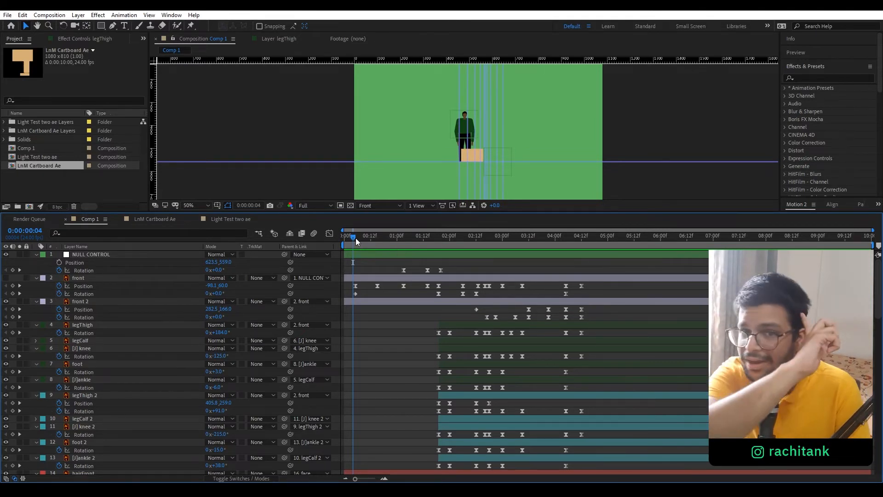
key(space)
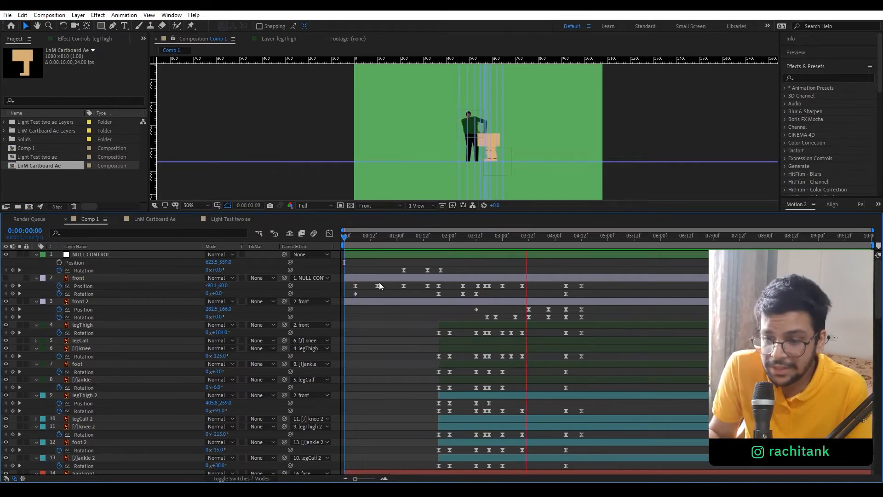
key(space)
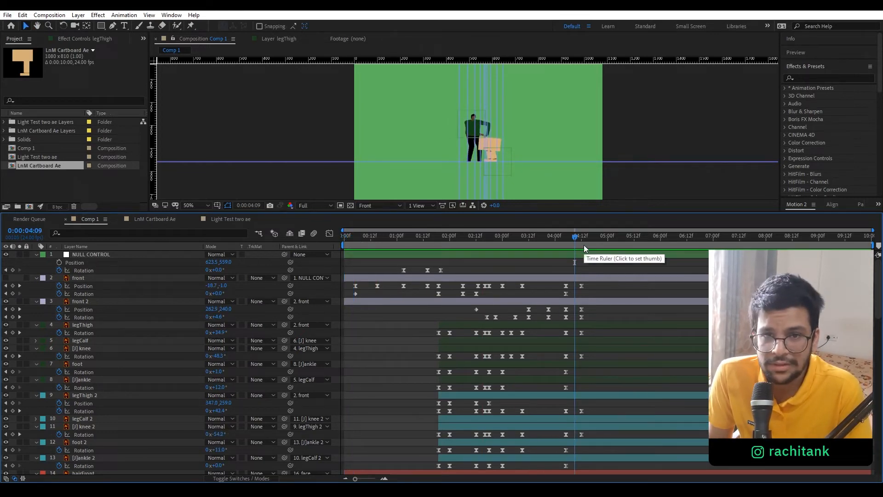
key(Home)
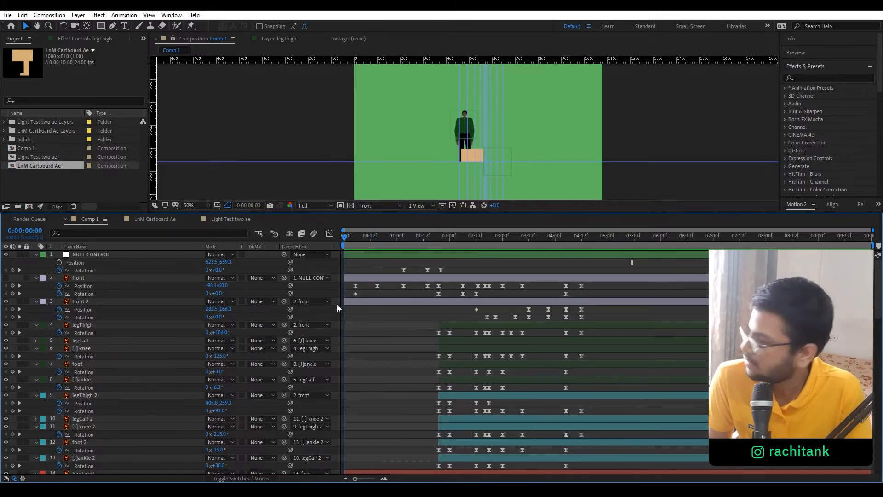
drag(344, 304, 627, 341)
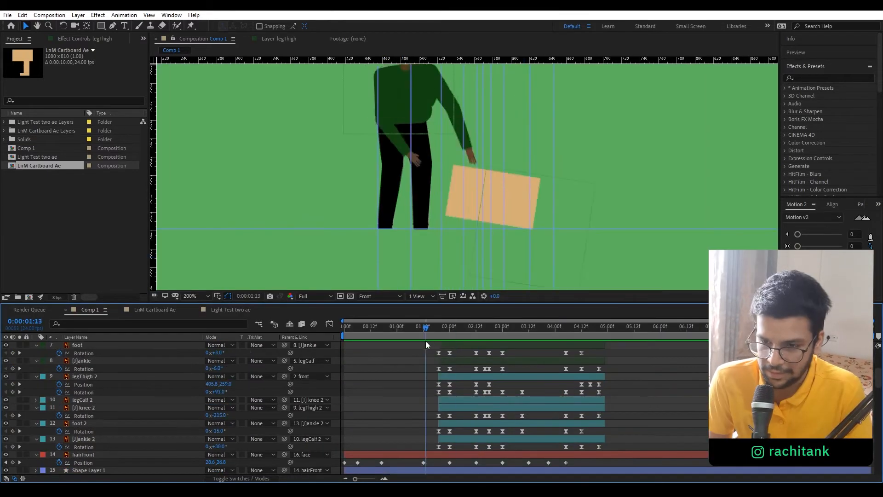
drag(426, 341, 635, 361)
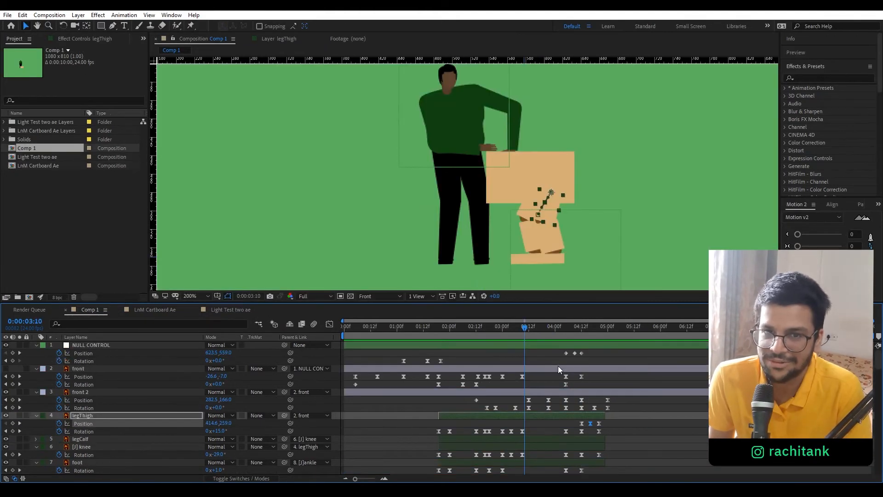
- Play back the box folding section and examine the character's pose keyframes from 0:00:03:00 to 0:00:03:12
key(space)
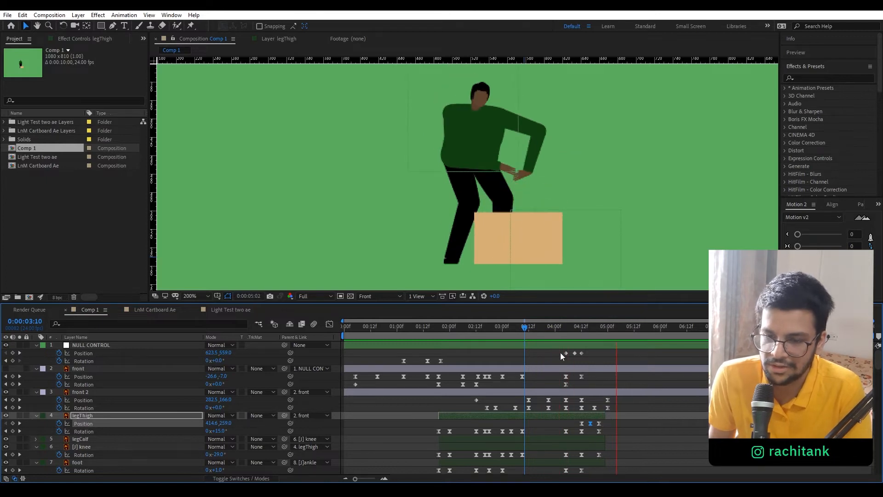
key(space)
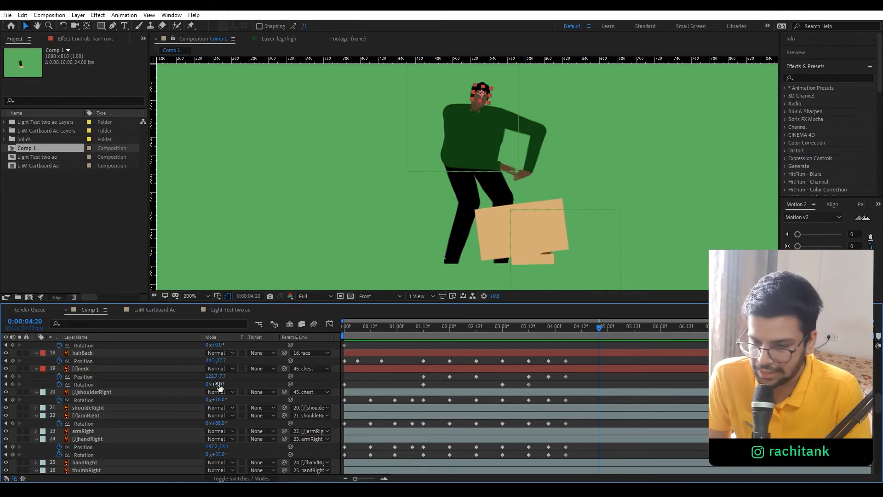
scroll(561, 373, up, 10)
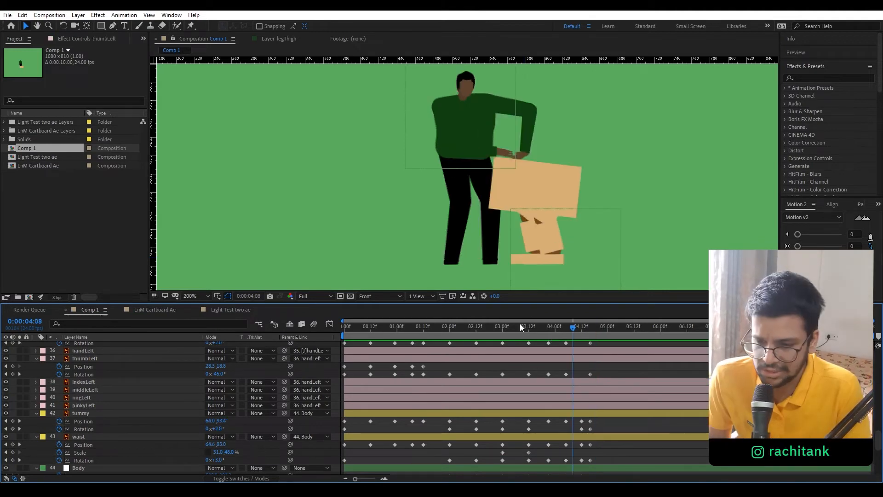
click(503, 327)
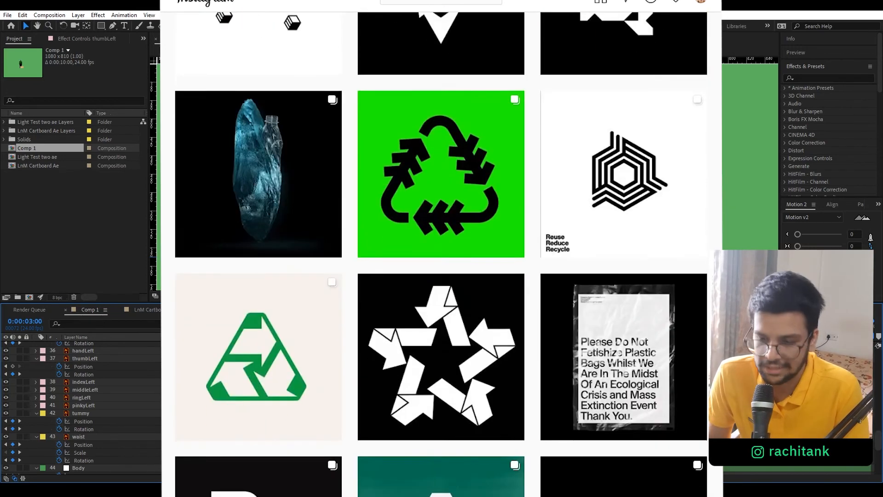
key(k)
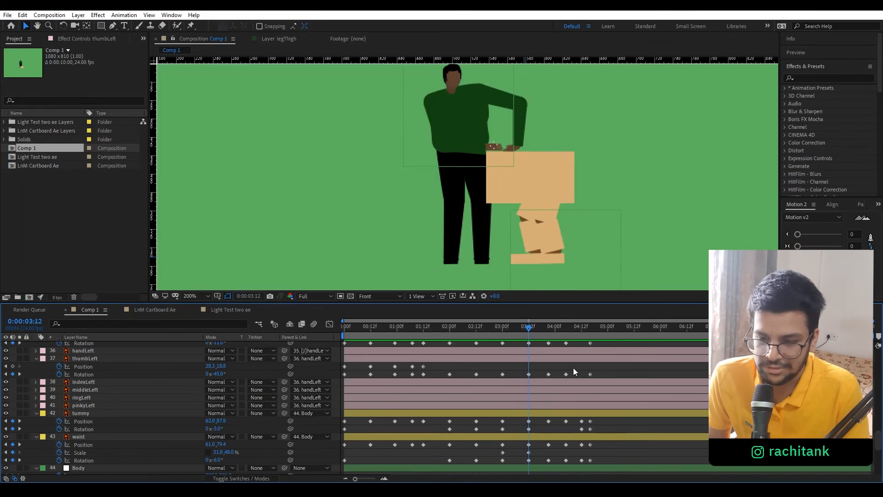
scroll(573, 370, up, 5)
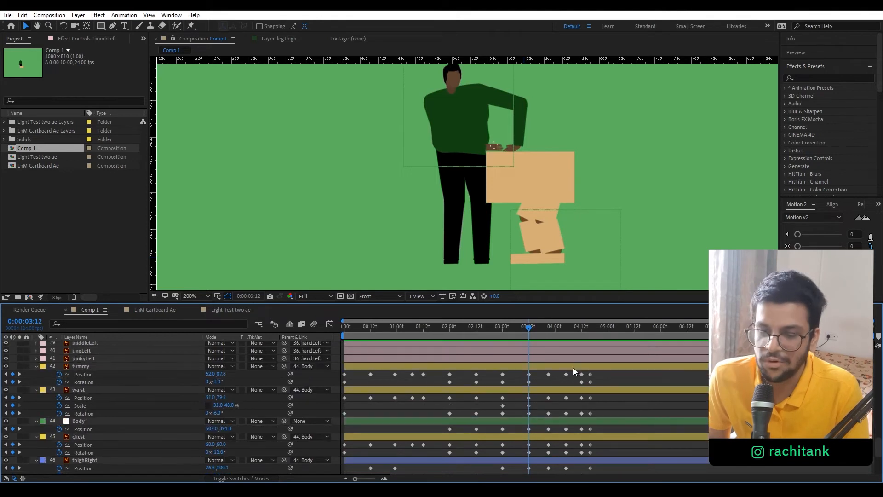
scroll(573, 371, down, 4)
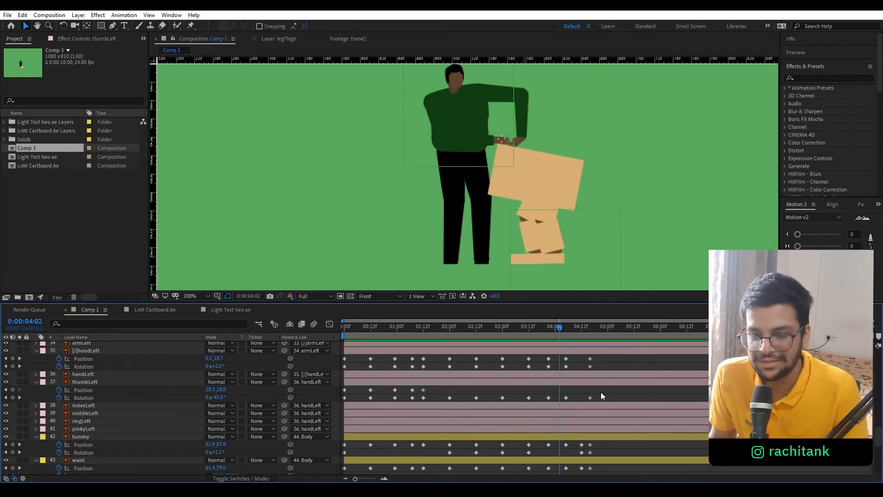
- Scrub up to 0:00:06:00 and compare the crouched end pose with the ghosted standing pose of Comp 2
click(570, 339)
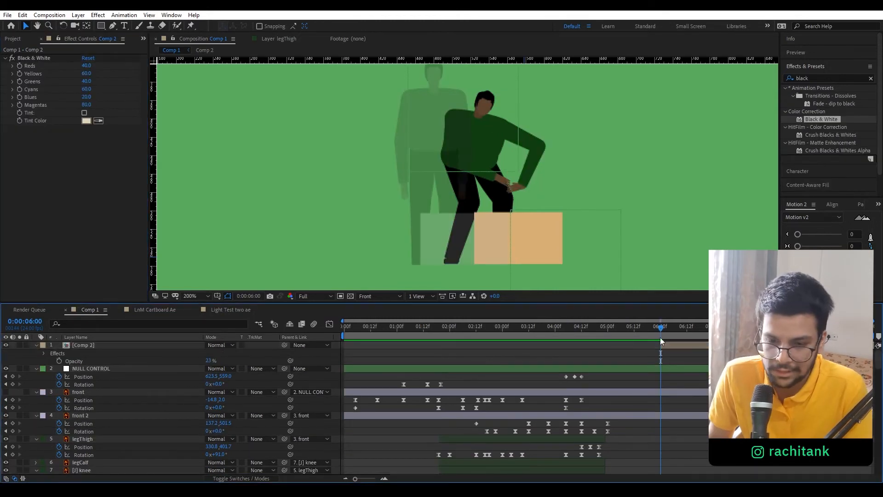
click(654, 338)
drag(629, 336, 661, 346)
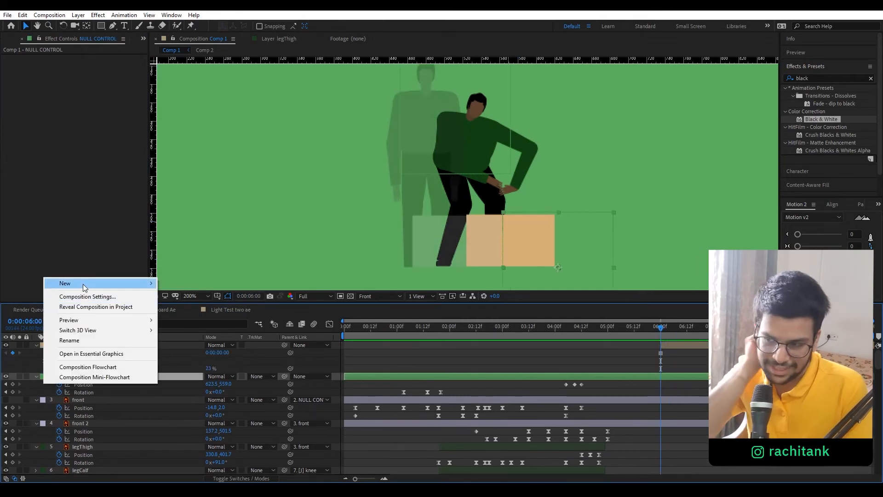
- Create a null object named Camera and parent the Body null to it
mouse_move(82, 284)
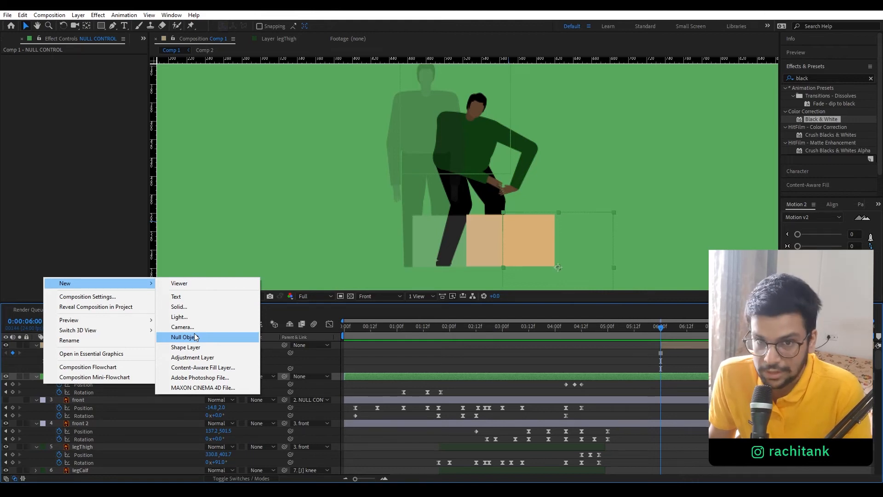
drag(284, 337, 182, 102)
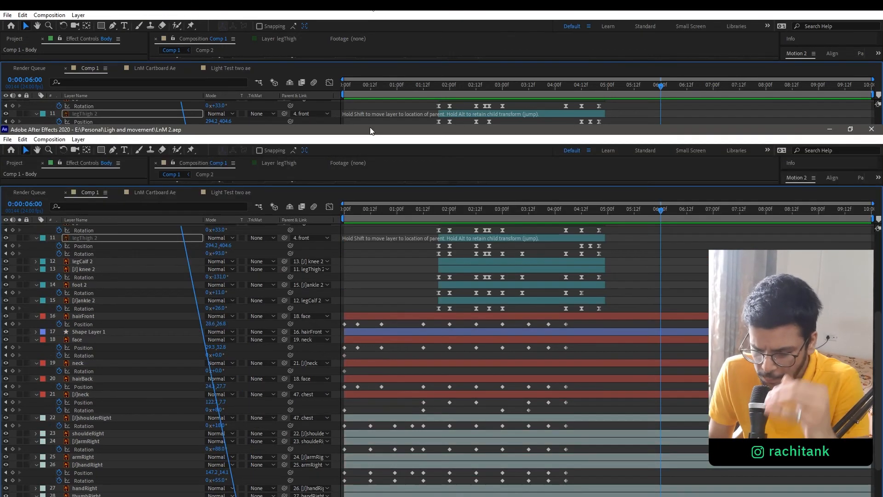
scroll(129, 407, down, 3)
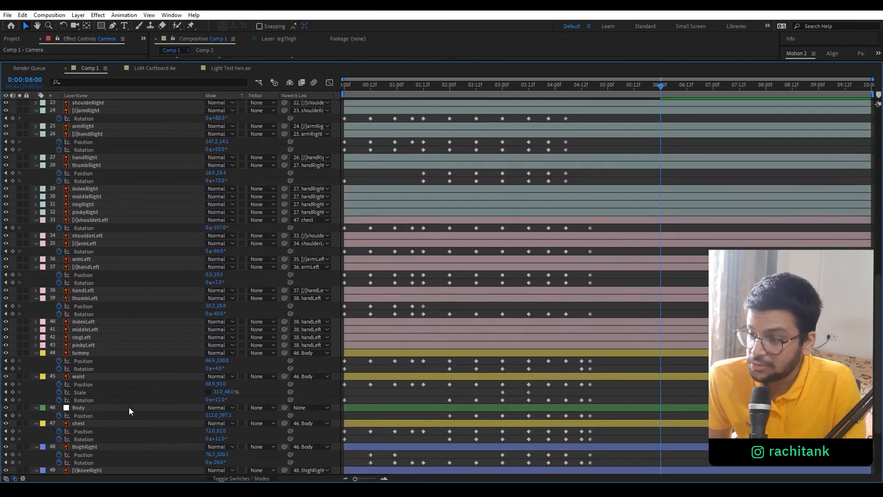
click(143, 408)
click(310, 407)
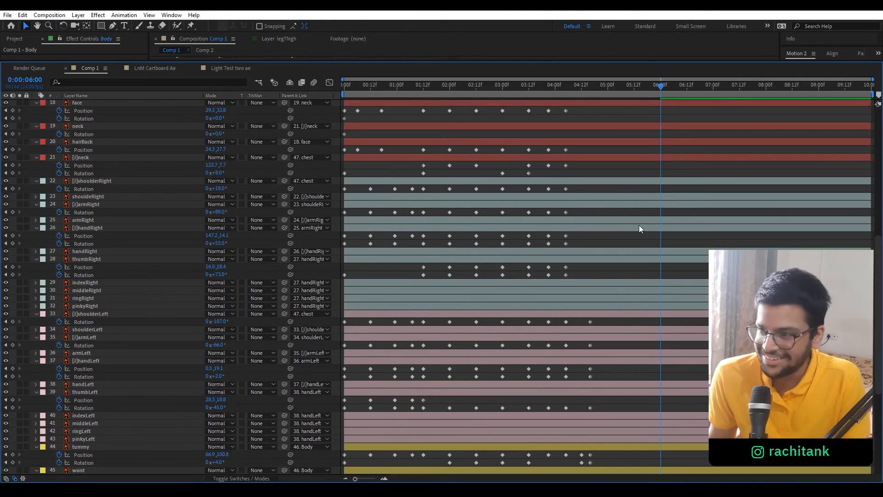
- Review the layer stack with its keyframes and play the animation from the first frame
scroll(639, 225, up, 10)
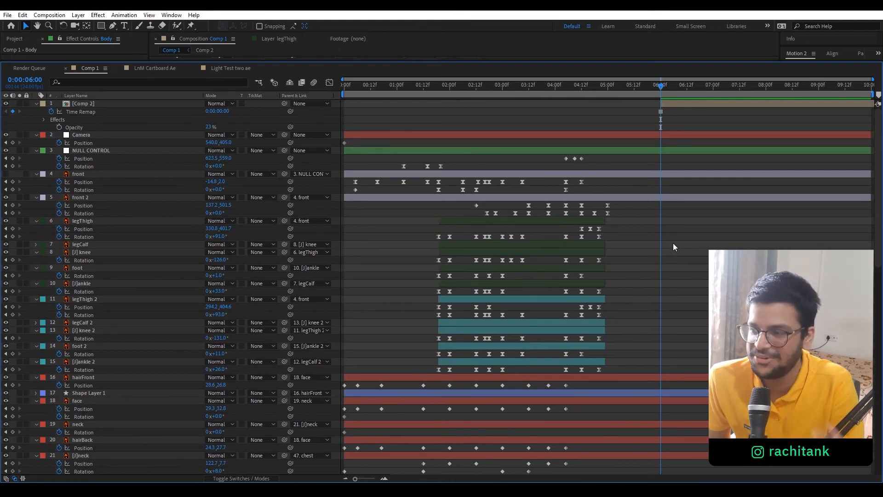
scroll(297, 419, down, 8)
scroll(297, 415, up, 8)
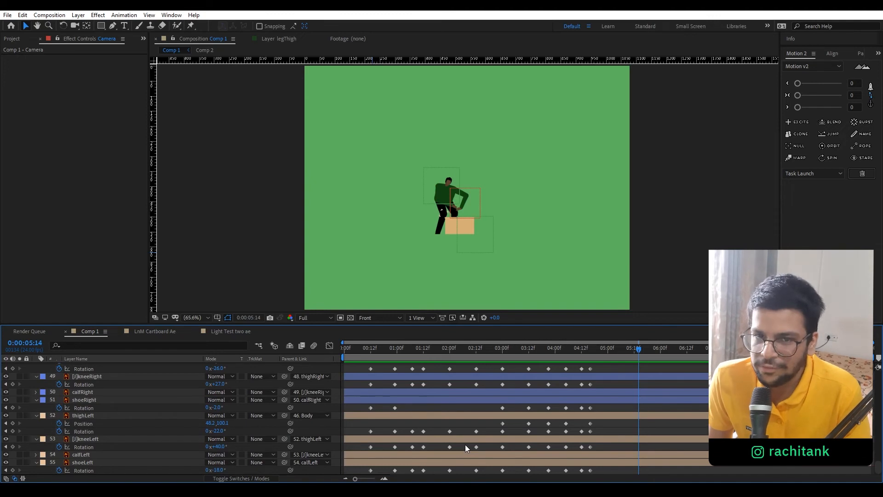
drag(358, 349, 313, 349)
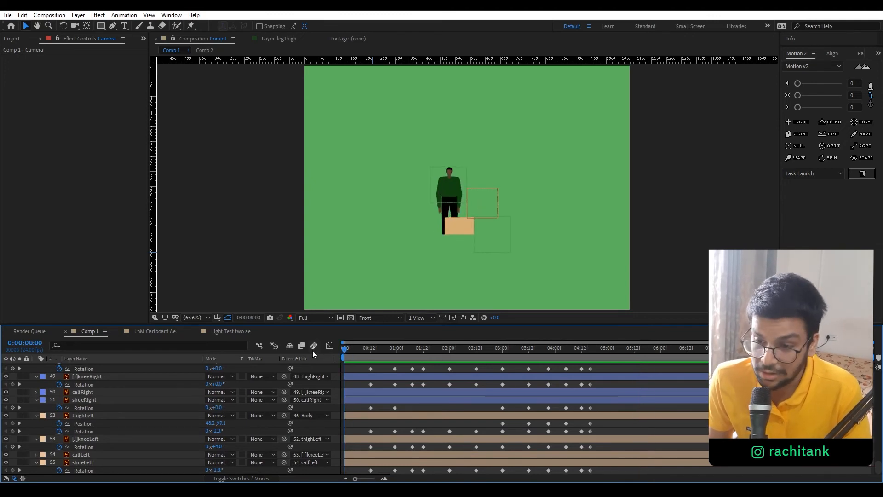
key(space)
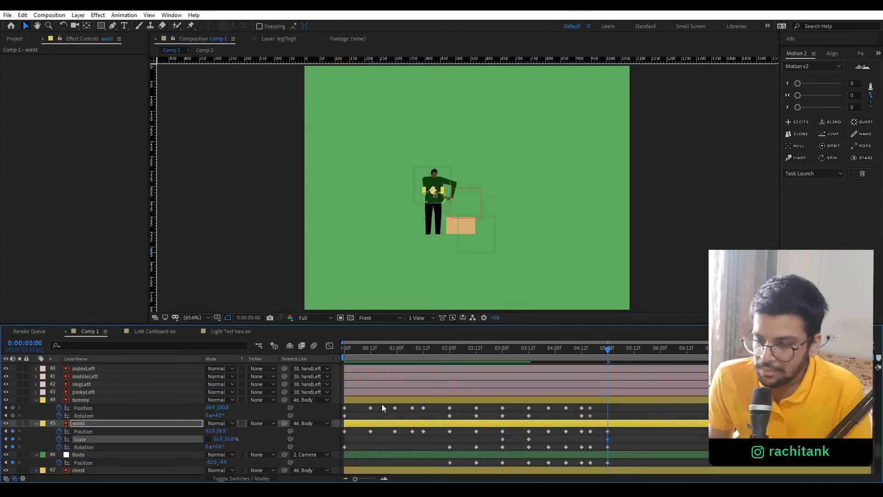
- Copy the tummy layer's first Rotation and Position keyframes to 0:00:05:00
click(344, 415)
key(ctrl+c)
key(ctrl+v)
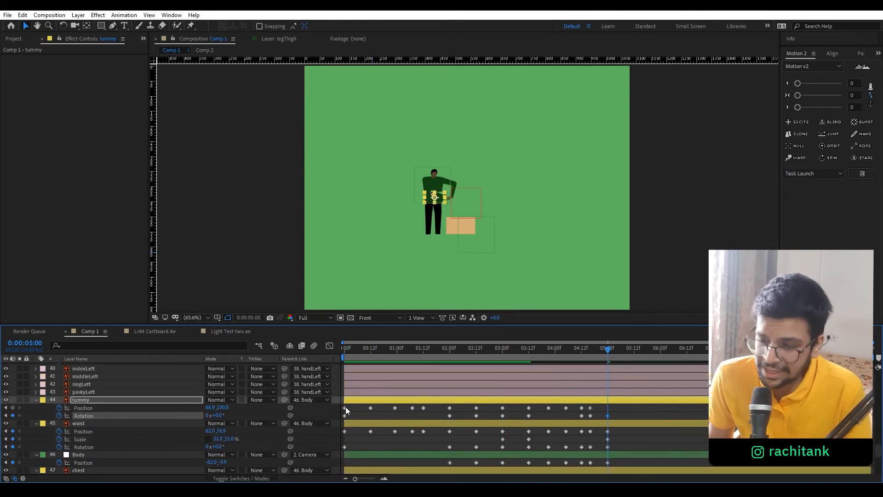
click(345, 408)
key(ctrl+c)
key(ctrl+v)
scroll(373, 411, up, 3)
scroll(376, 416, up, 5)
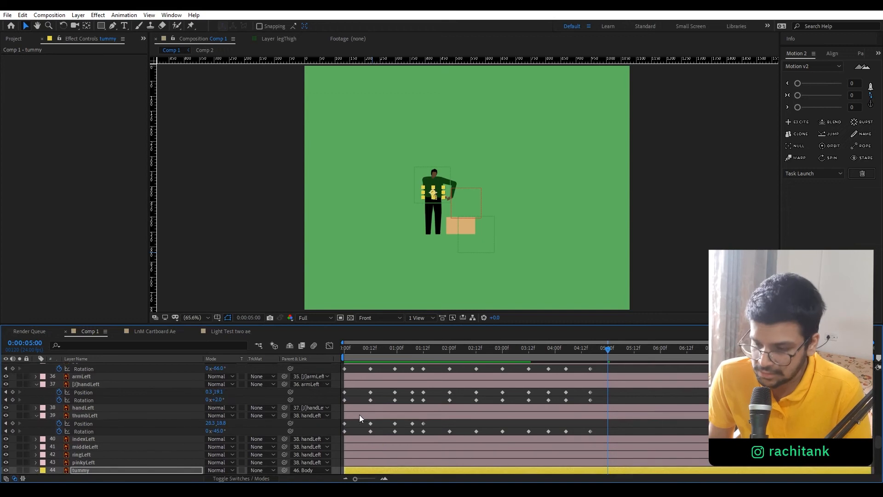
- Copy the first keyframes of the arm and hand layers to 0:00:05:00
click(344, 415)
key(ctrl+c)
key(ctrl+v)
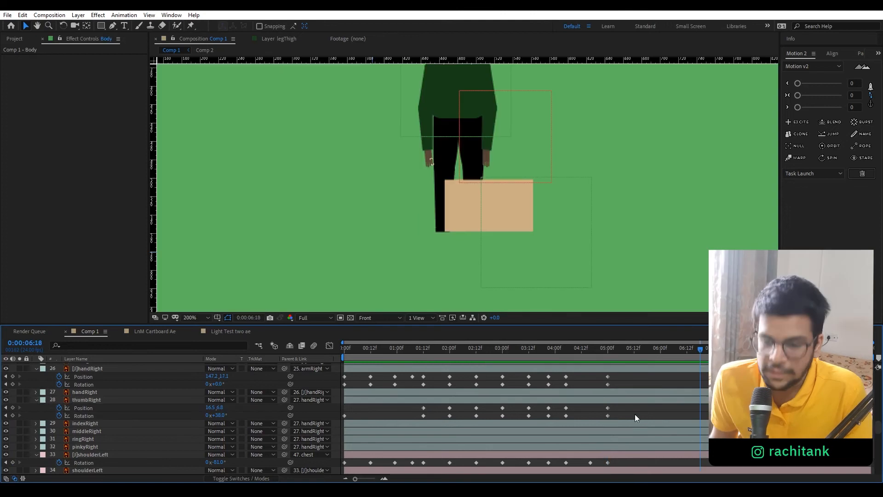
- Reshape the Camera null's Position speed curve between 0:00:05:00 and 0:00:06:00 into an early sharp peak with a long ease-out
scroll(635, 416, up, 3)
scroll(635, 414, up, 8)
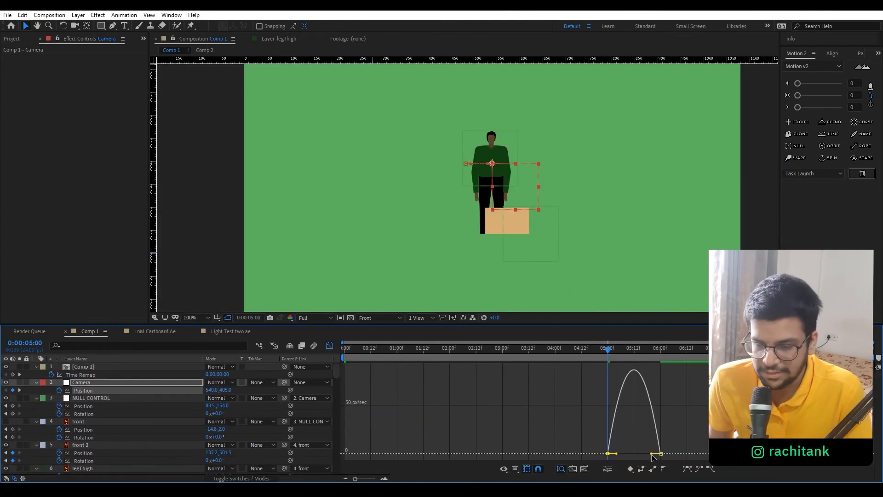
drag(643, 453, 634, 453)
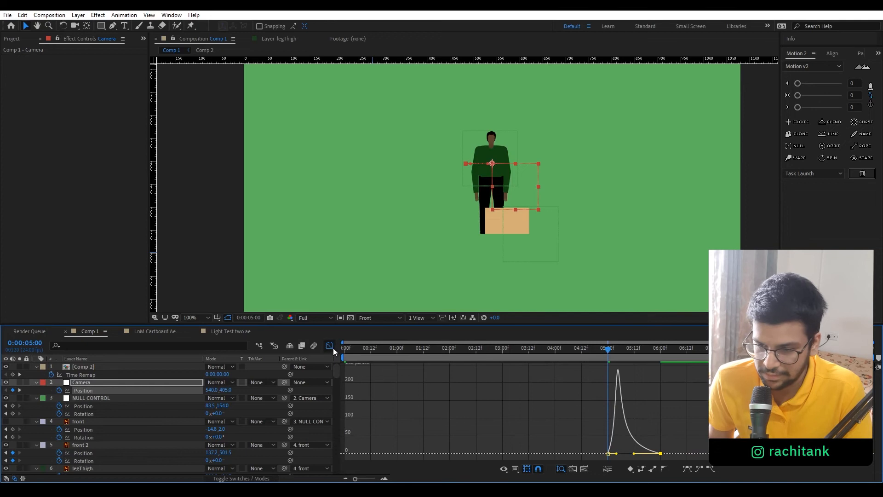
click(330, 345)
- Preview the eased camera move and scrub through the frames from 0:00:04:09 towards 0:00:05:00
click(601, 359)
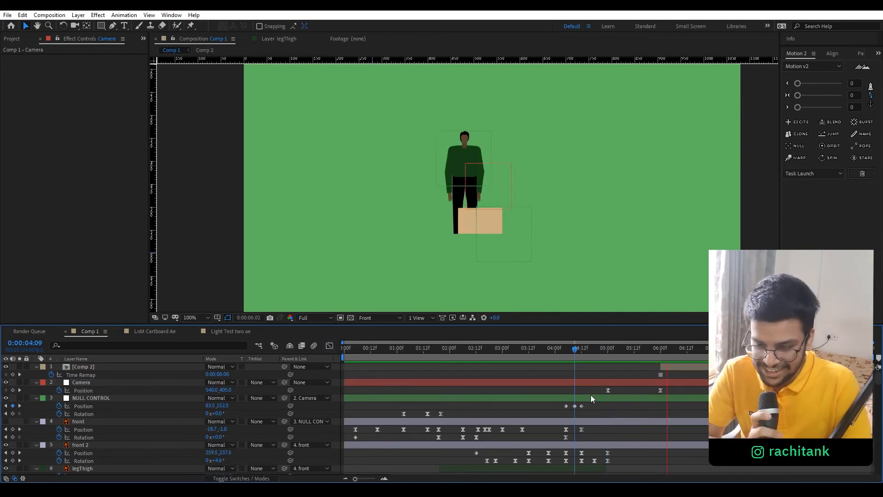
click(575, 352)
drag(574, 352, 598, 349)
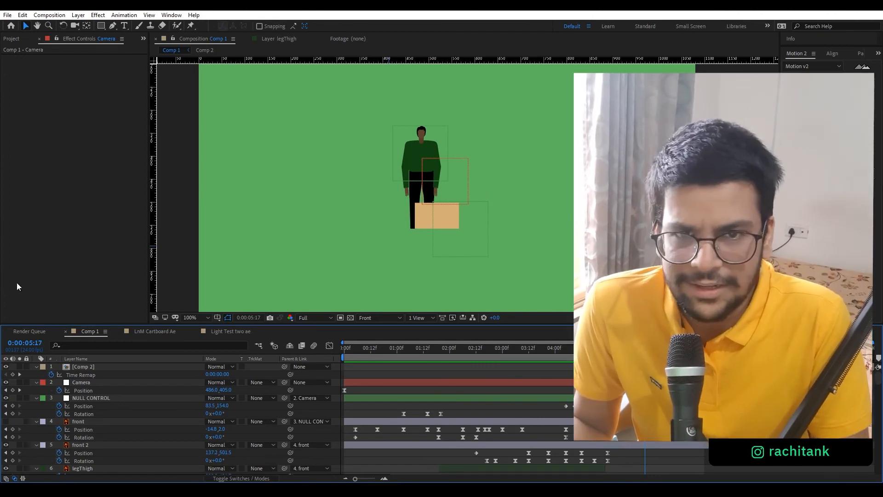
- Play the animation from the first frame to check the camera move and how the character's poses loop
drag(351, 349, 316, 347)
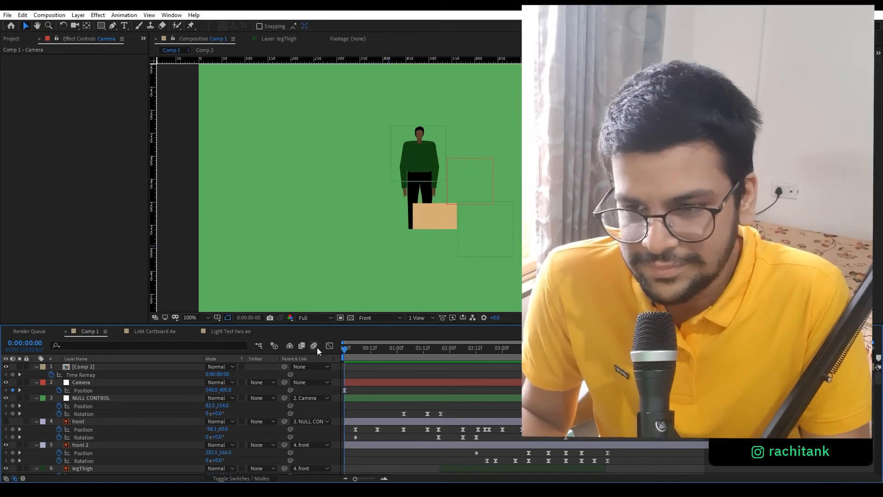
key(space)
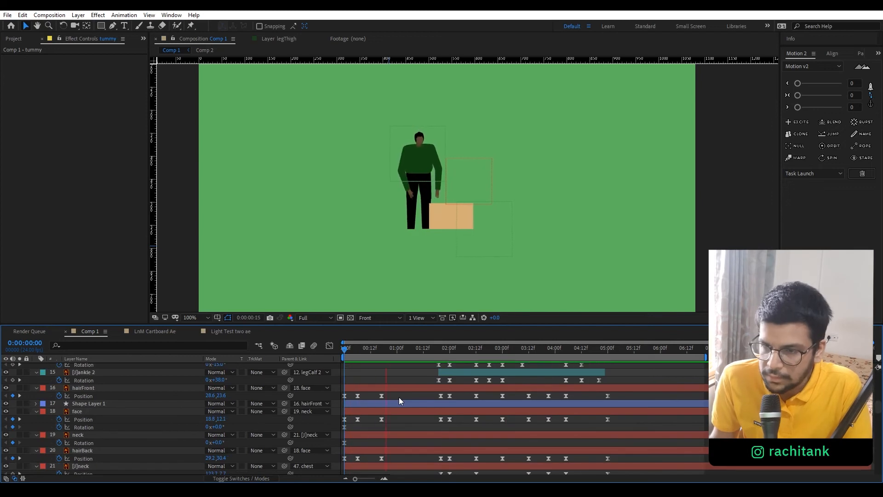
drag(389, 348, 383, 351)
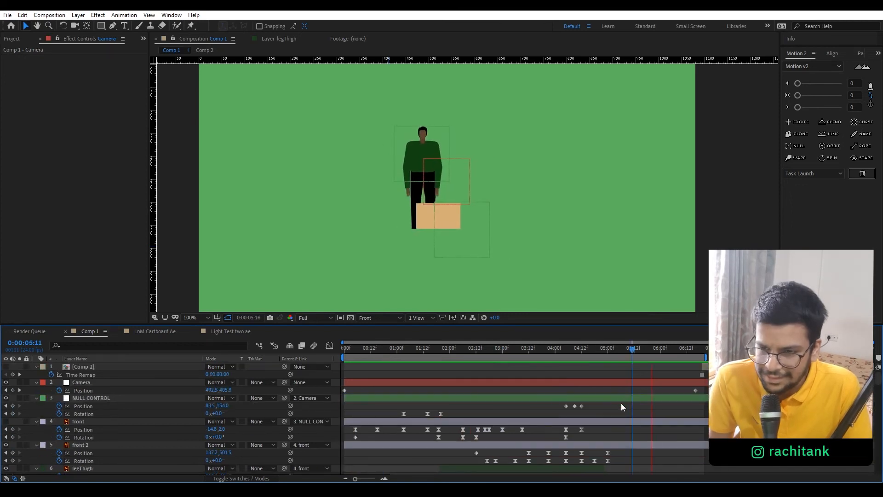
key(space)
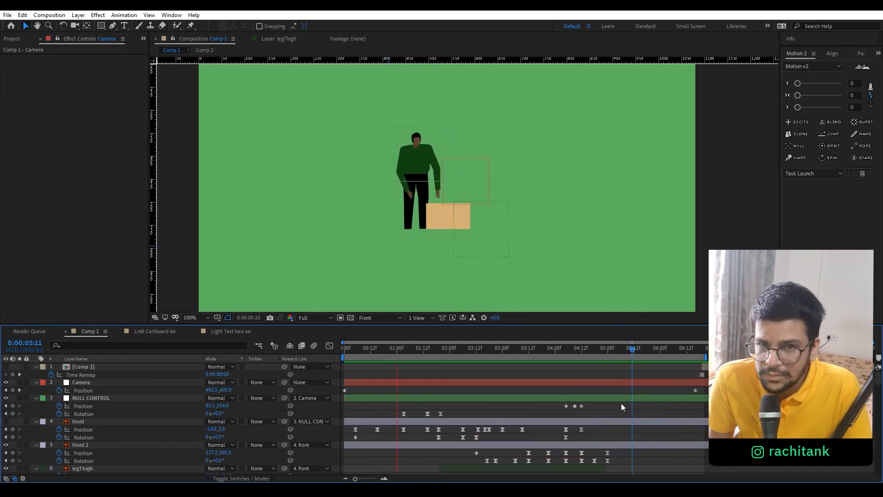